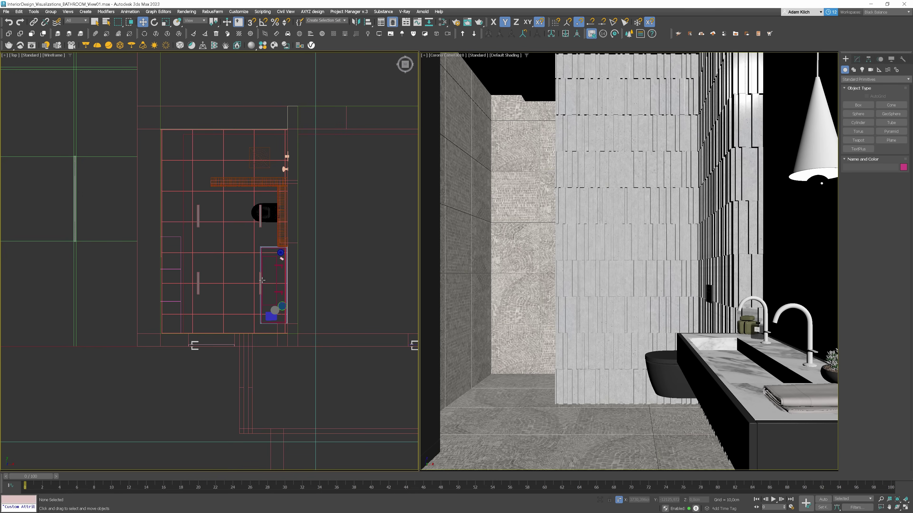
Draw a rectangular Corona light over the ceiling fixture nearest the shower on the side opposite the toilet, in the top view.
click(862, 69)
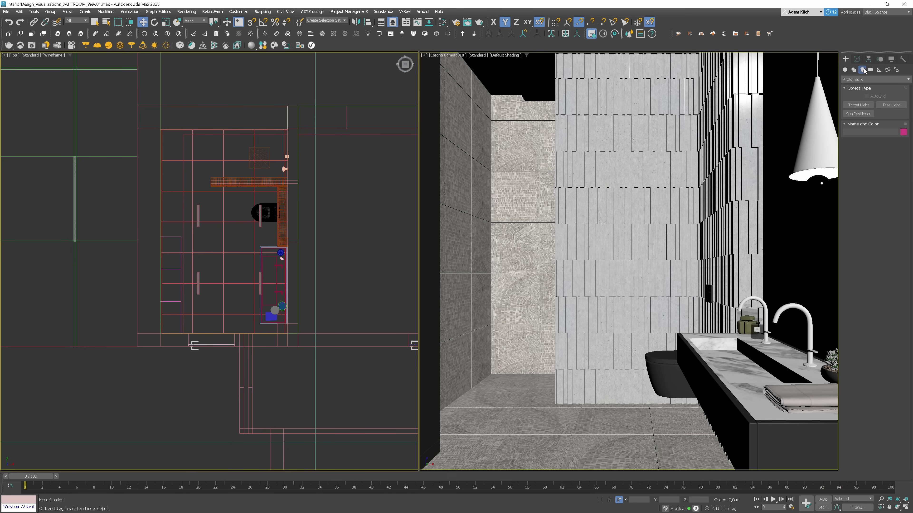
click(874, 79)
click(859, 99)
click(858, 105)
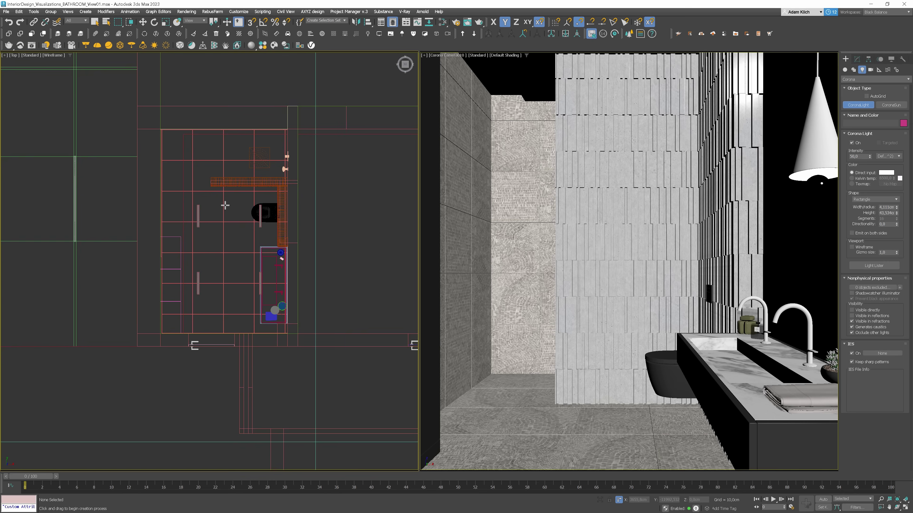
scroll(206, 212, up, 10)
drag(132, 109, 153, 364)
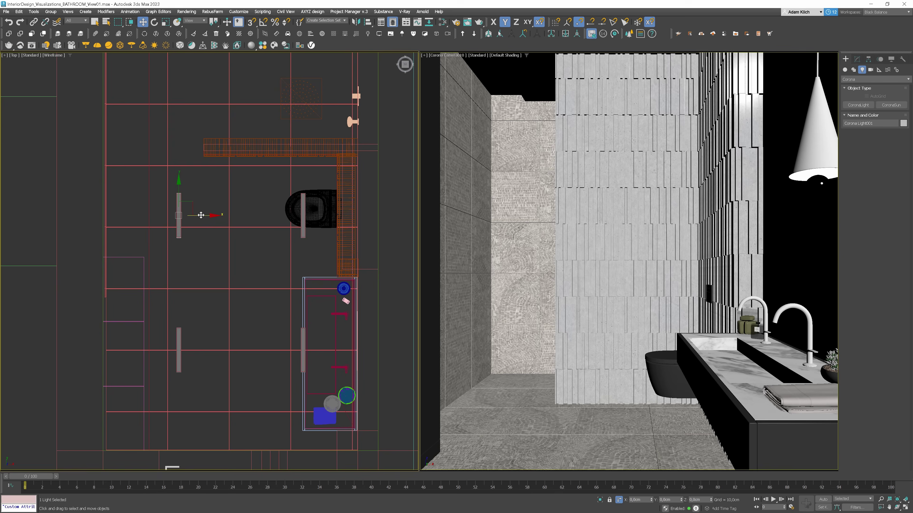
Clone the light along X as one instance onto the matching ceiling fixture above the toilet.
shift+drag(277, 216, 303, 216)
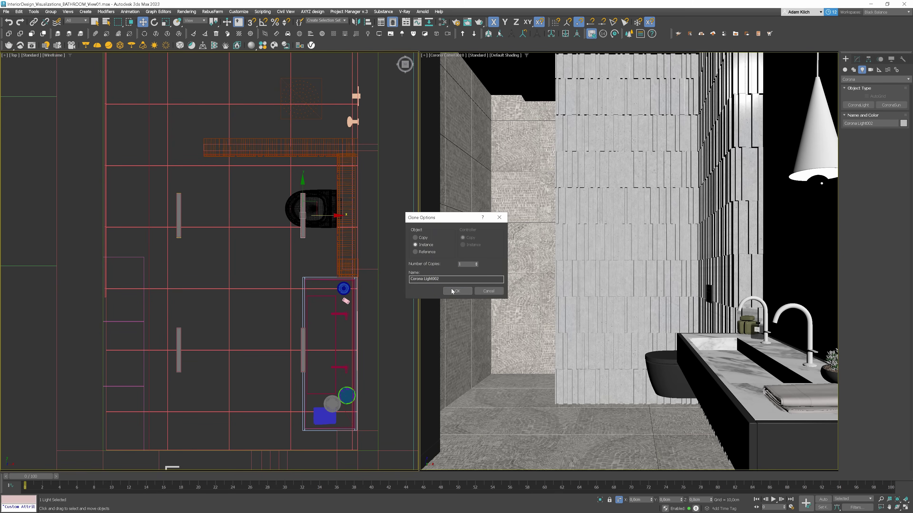
click(455, 291)
scroll(239, 255, up, 8)
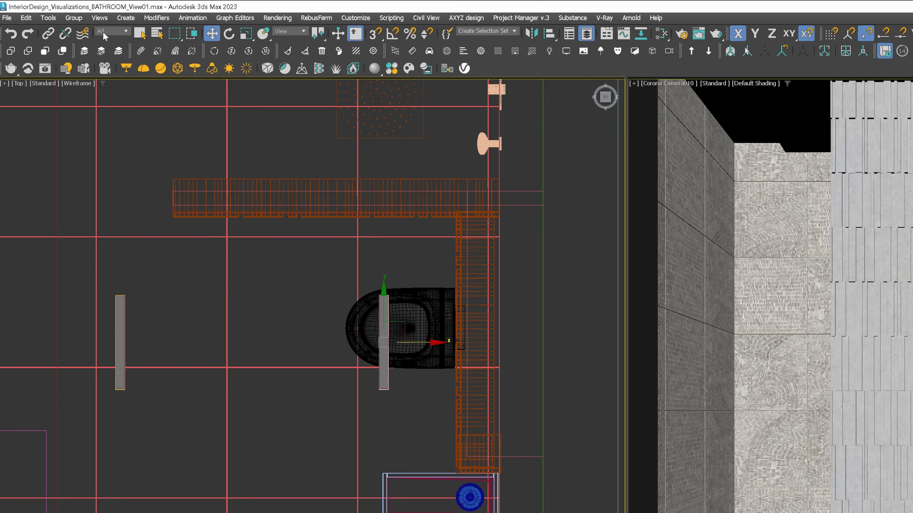
Limit selection to Lights and clone both lights along Y as instances onto the other two ceiling fixtures.
click(76, 21)
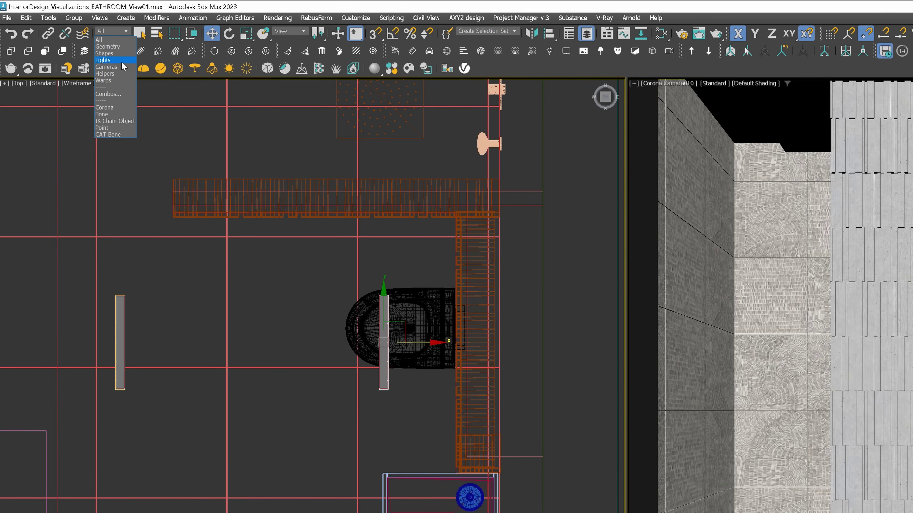
click(121, 60)
shift+drag(257, 190, 259, 476)
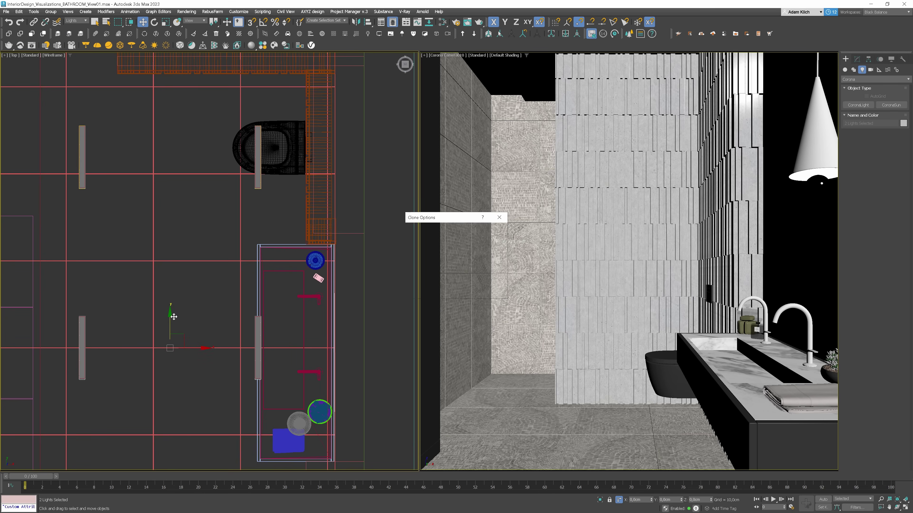
click(458, 290)
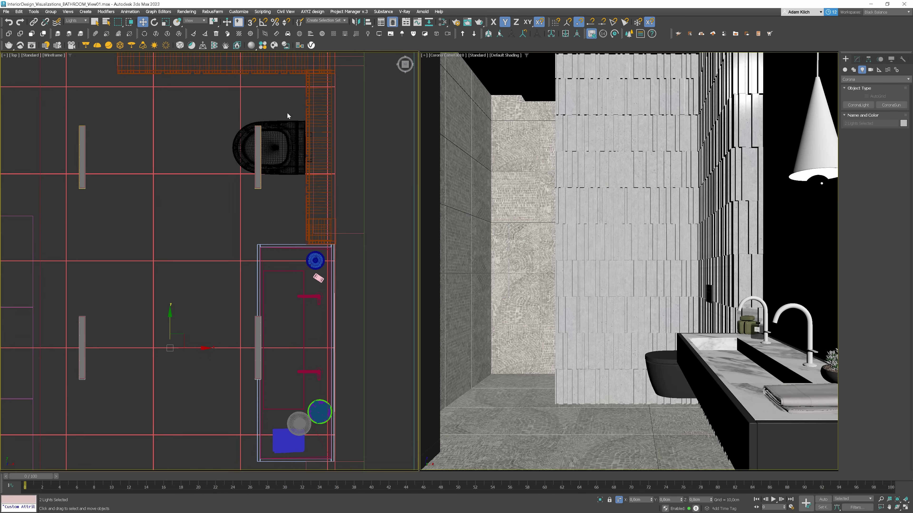
Add a CShading_LightSelect render element named DOWNLIGHTS and include the ceiling fixture lights in it.
click(456, 23)
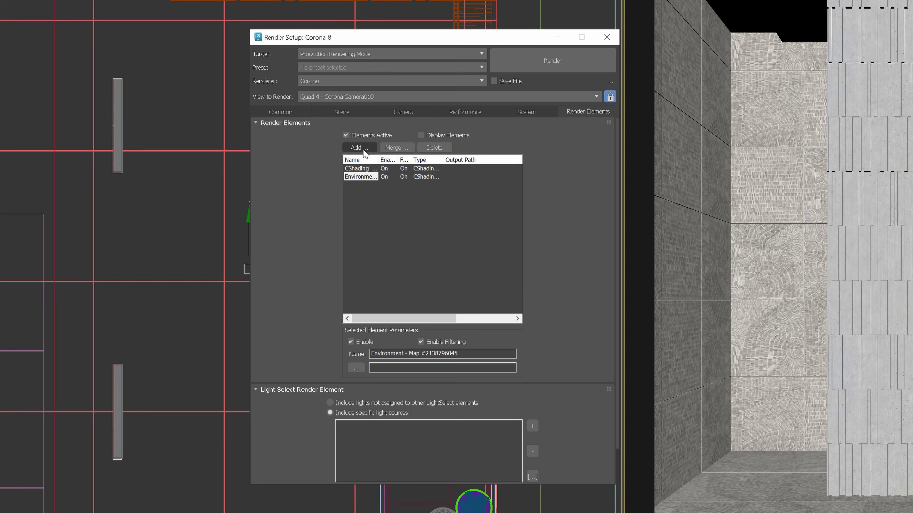
click(361, 147)
scroll(381, 292, down, 5)
double_click(383, 311)
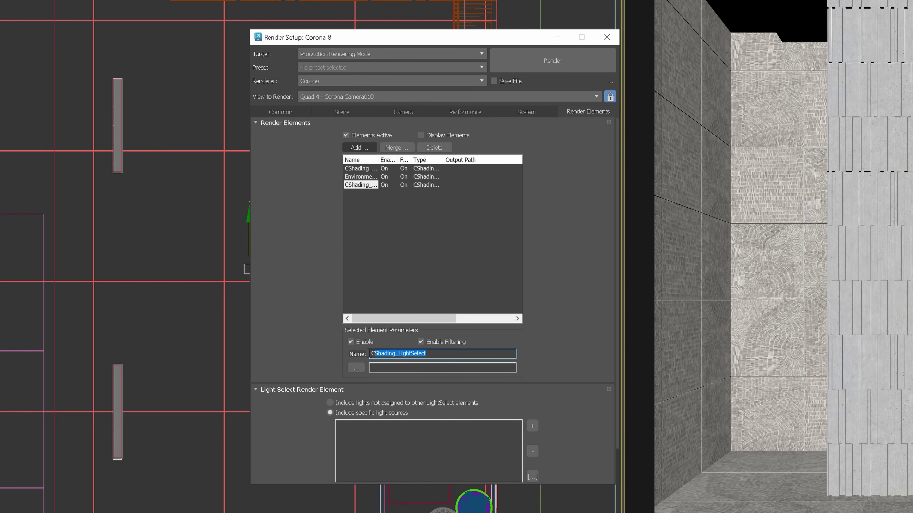
text(DOWNLIGHTS)
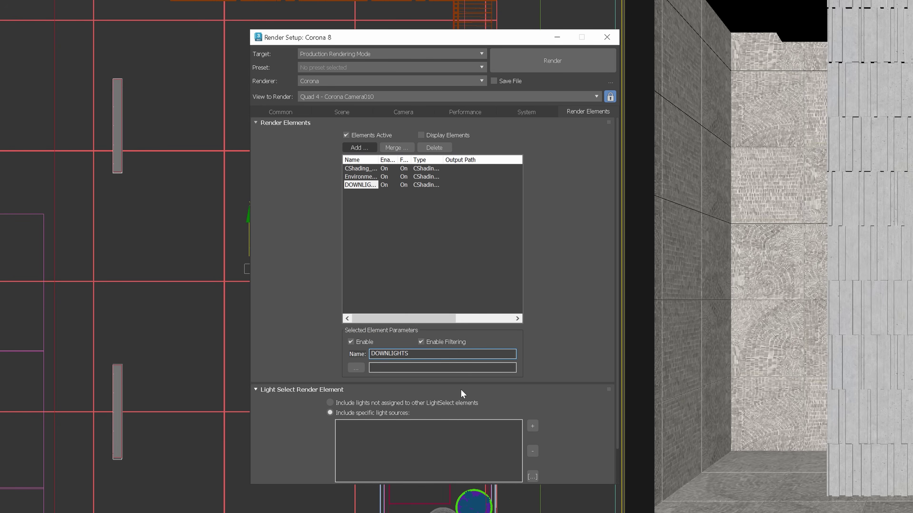
click(532, 426)
Start interactive rendering of the camera view in the Corona frame buffer and toggle its region option.
right_click(533, 247)
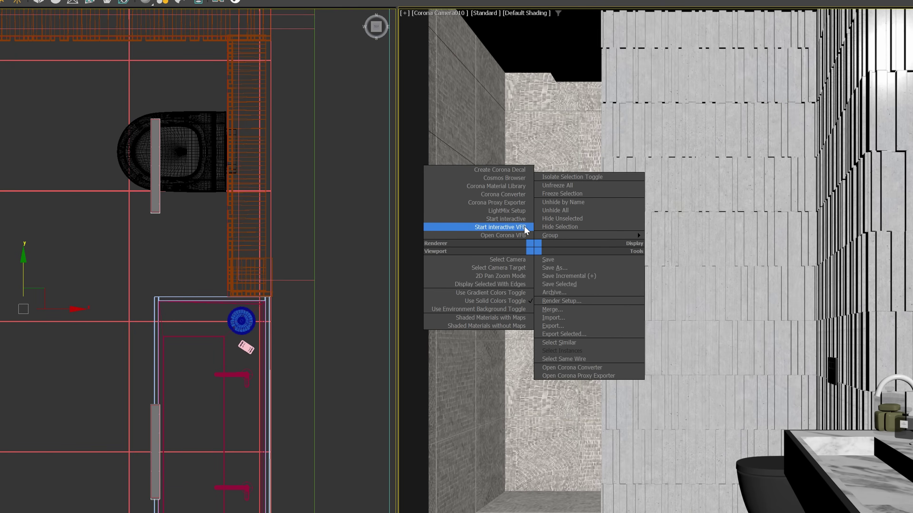
click(518, 226)
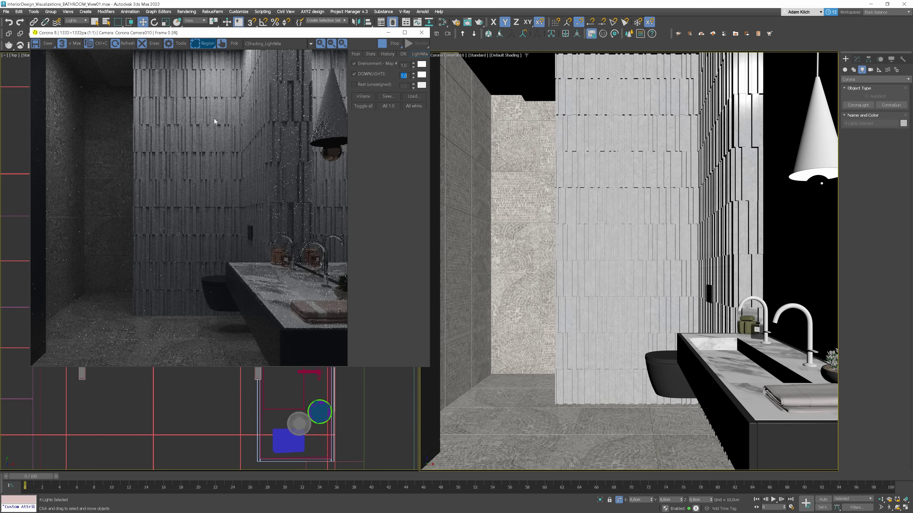
click(203, 44)
Test the DOWNLIGHTS intensity at 2 in LightMix and settle on 1,5.
click(406, 77)
text(1,50)
key(Return)
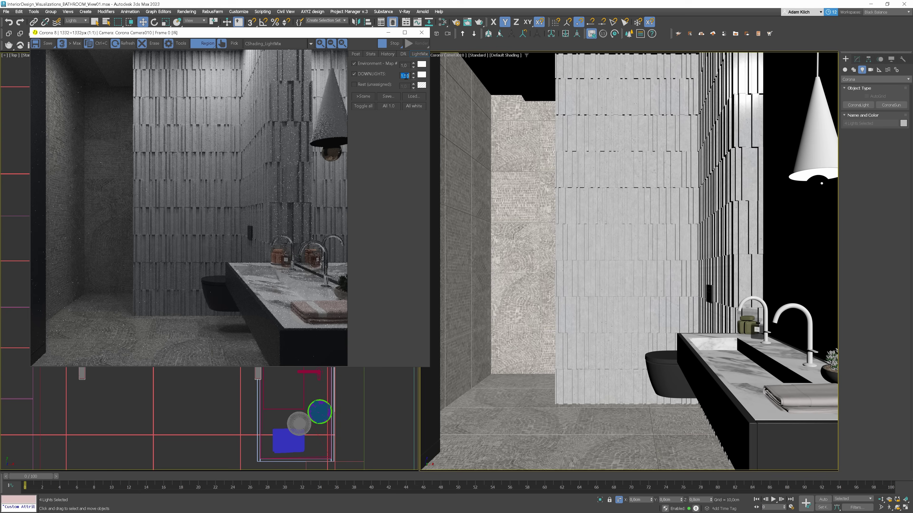
text(2)
key(Return)
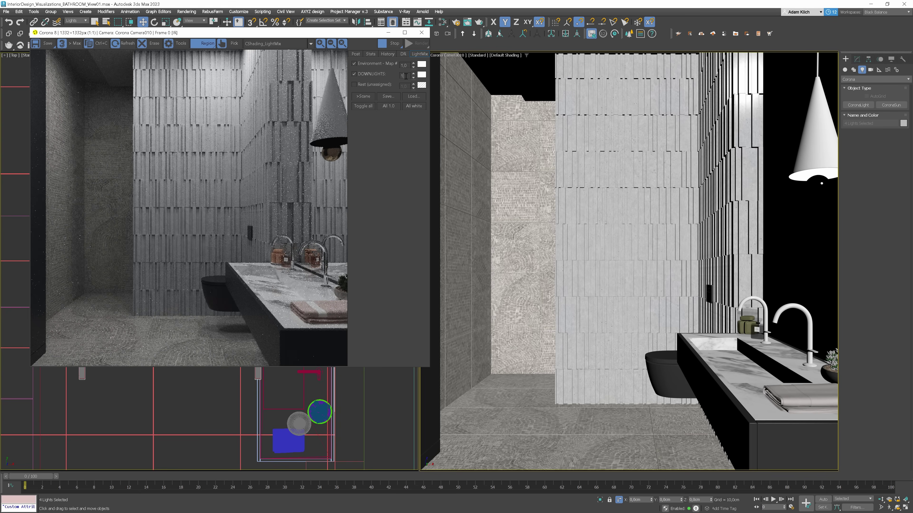
text(1,5)
key(Return)
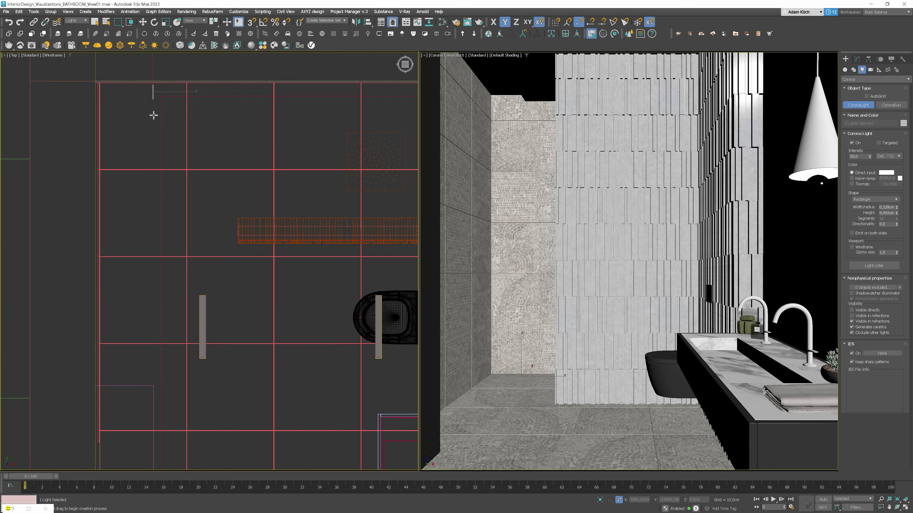
Draw a Corona strip light about 396 cm long along the side wall's ceiling recess and set its width to 3 cm.
scroll(161, 224, down, 2)
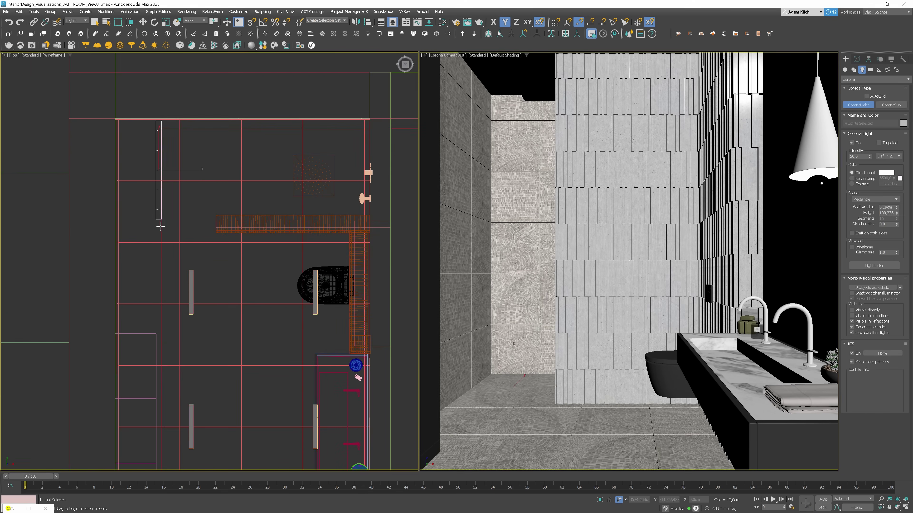
scroll(152, 463, down, 2)
scroll(152, 463, down, 2)
drag(153, 463, 163, 383)
middle_drag(153, 468, 163, 384)
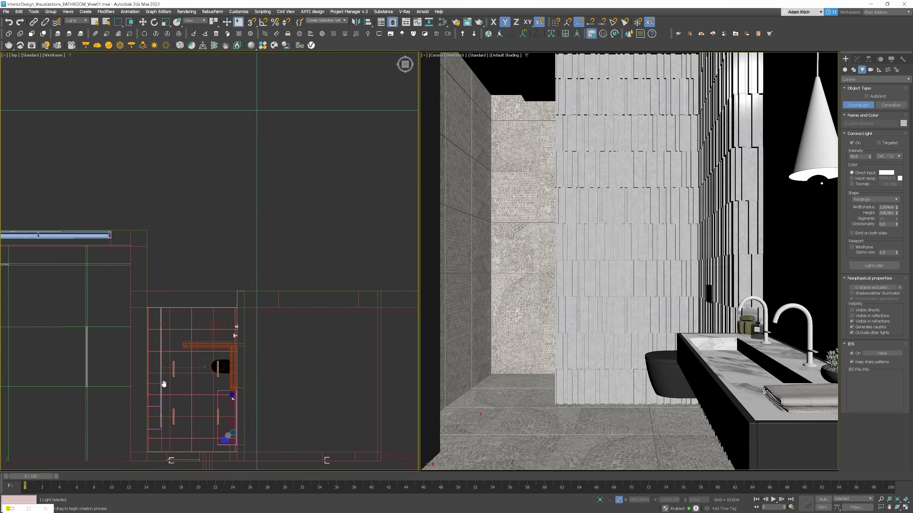
scroll(168, 355, up, 1)
drag(163, 383, 191, 372)
scroll(168, 355, up, 4)
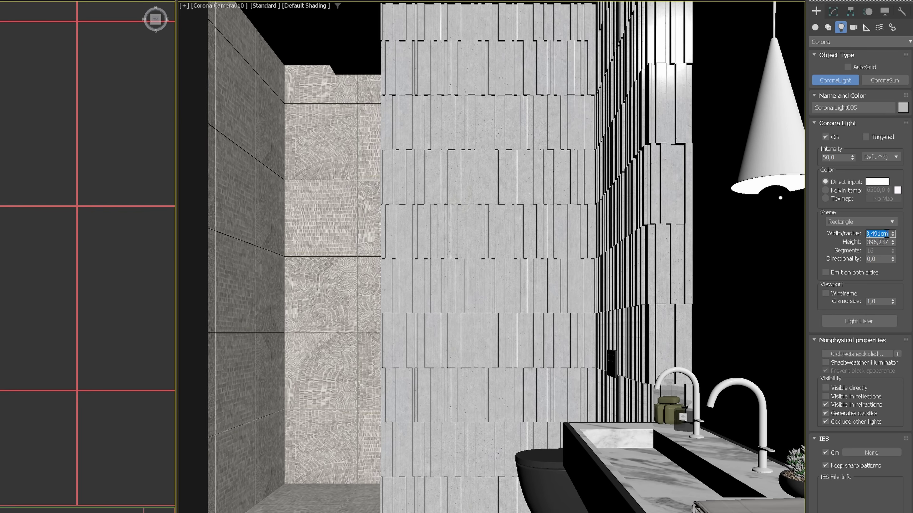
text(3)
key(Return)
Align the strip light along X within the side wall recess and place a second strip light along the shower's back wall.
drag(180, 145, 168, 146)
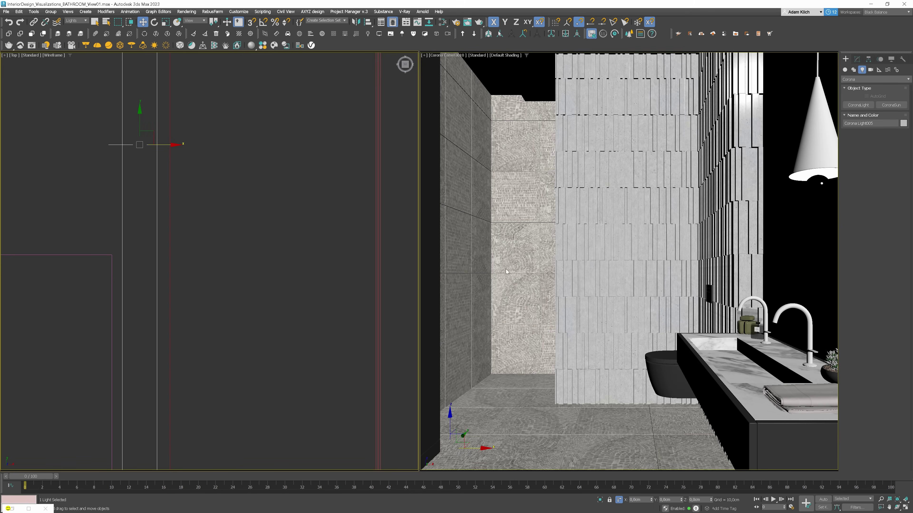
scroll(217, 171, down, 5)
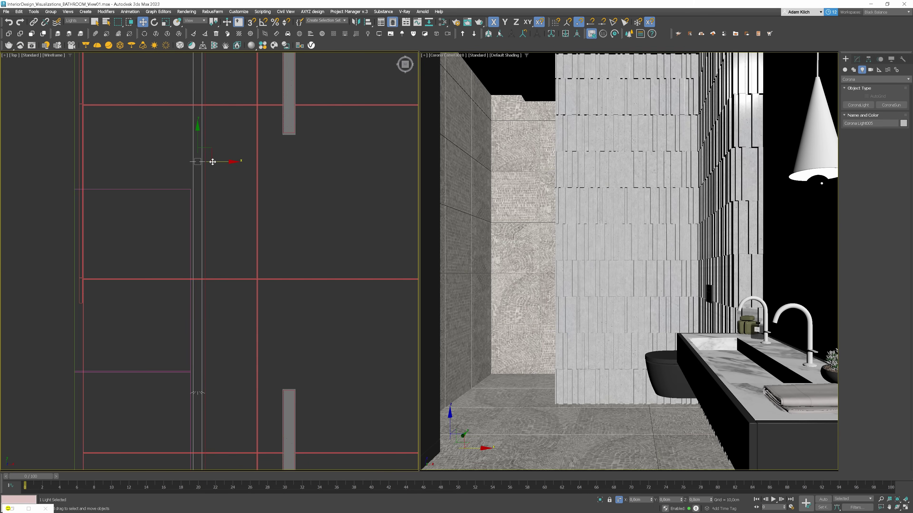
drag(212, 161, 214, 162)
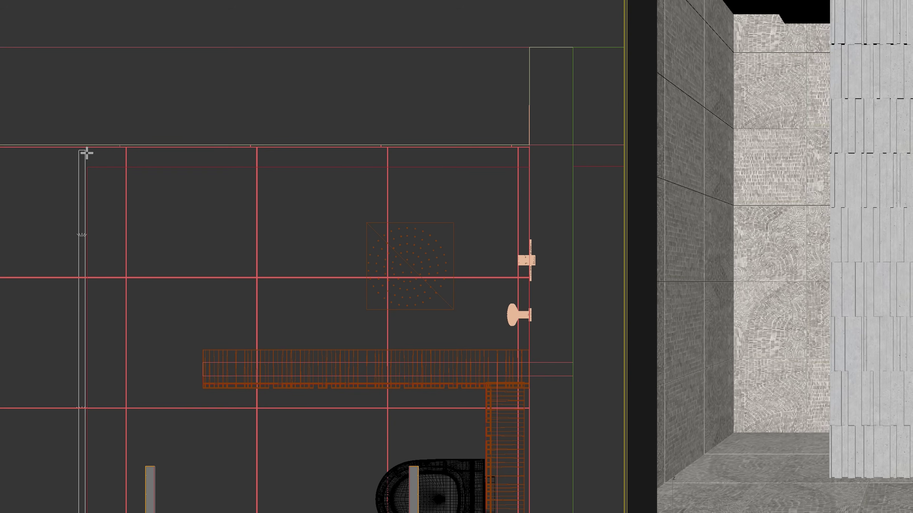
drag(86, 153, 522, 162)
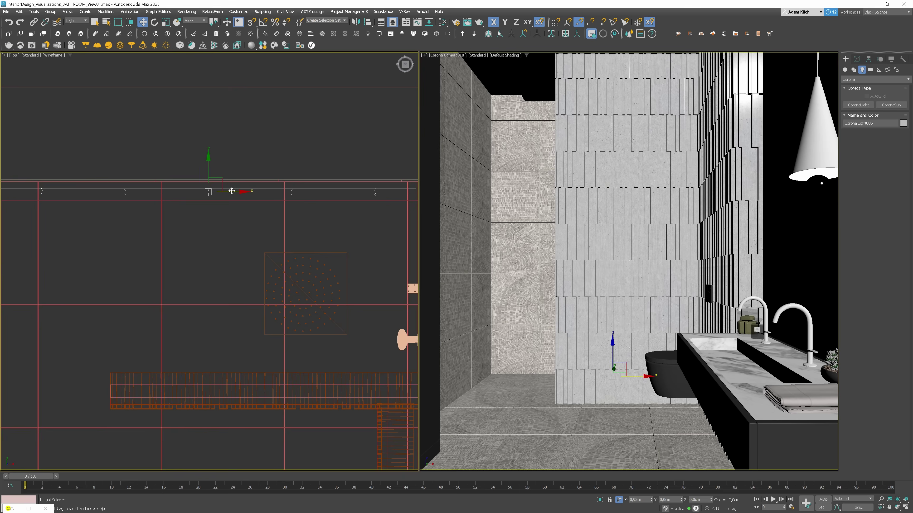
middle_drag(203, 196, 293, 207)
Add another CShading_LightSelect render element and name it LED.
key(F10)
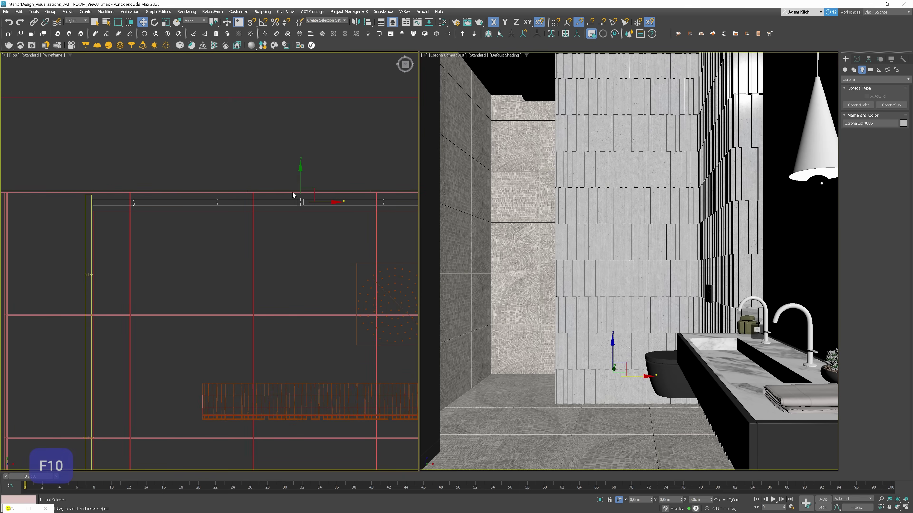
click(319, 145)
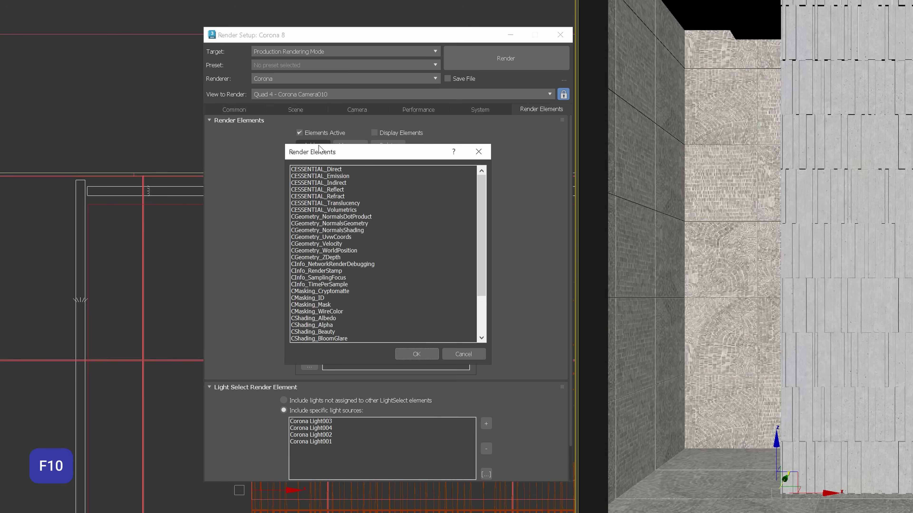
scroll(354, 258, down, 3)
double_click(337, 312)
drag(383, 353, 304, 346)
text(LED)
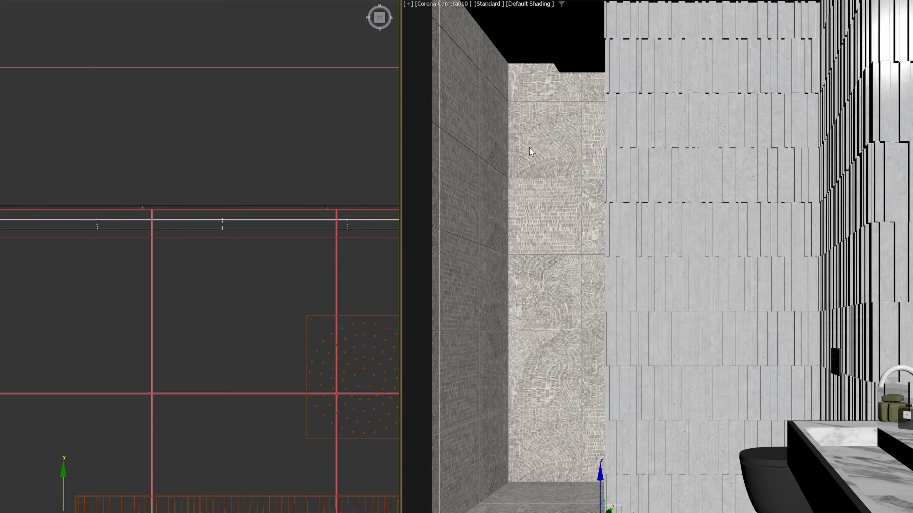
Start interactive rendering in the Corona frame buffer and position the two LED strip lights at ceiling height in the left view.
right_click(525, 144)
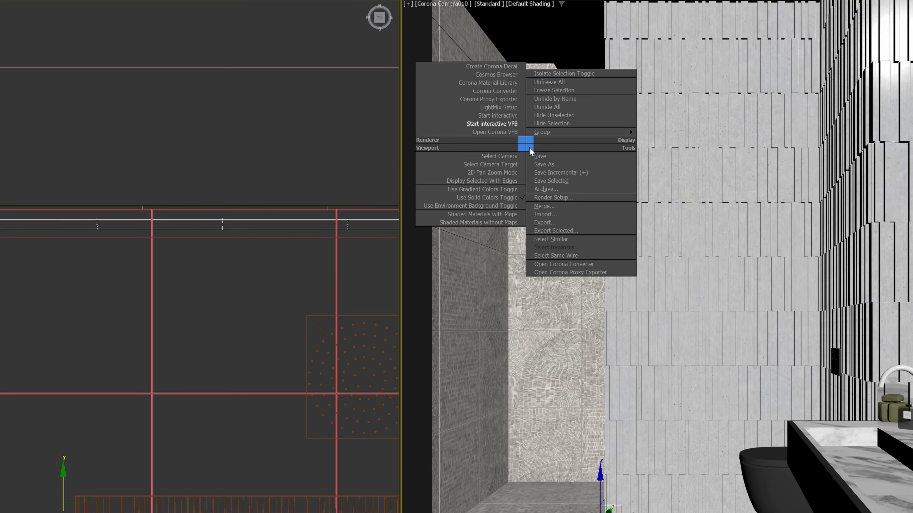
click(519, 124)
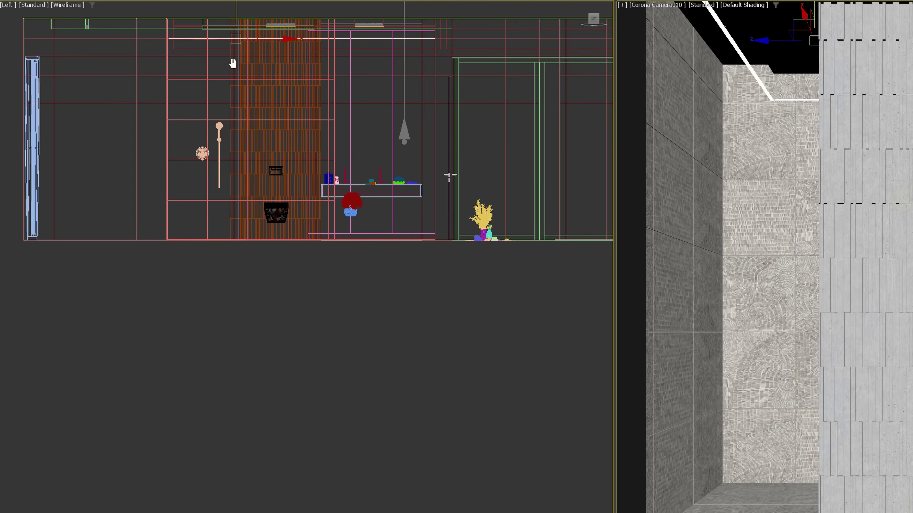
middle_drag(158, 95, 157, 158)
scroll(230, 154, up, 5)
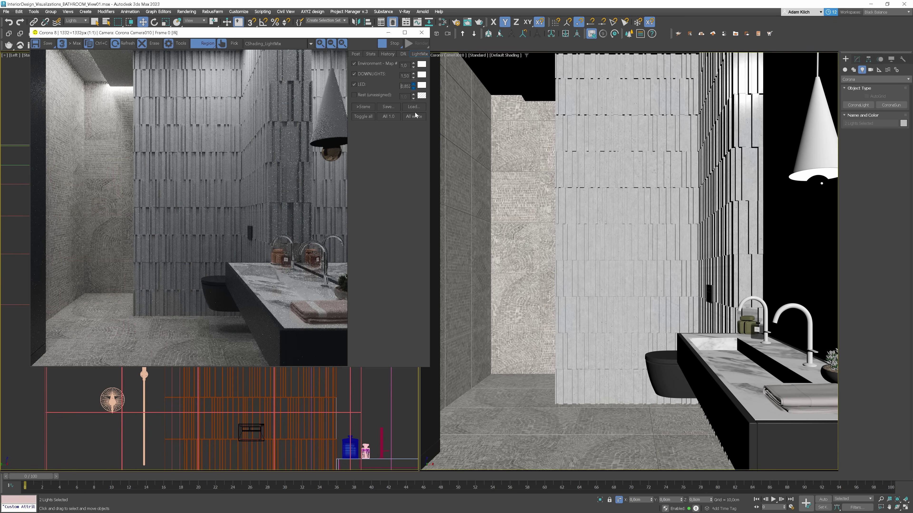
Set the LED intensity to 0,750 in LightMix and change its light colour to a warm orange.
drag(415, 113, 418, 141)
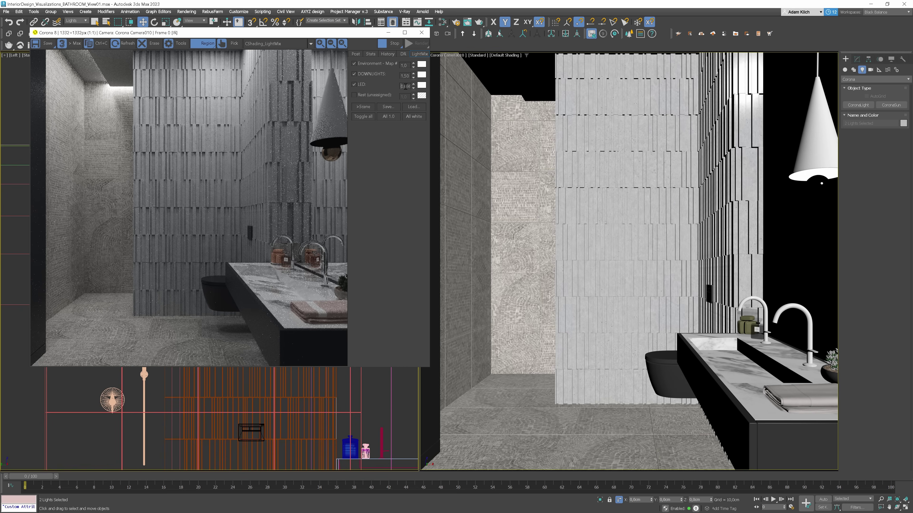
key(Return)
click(422, 85)
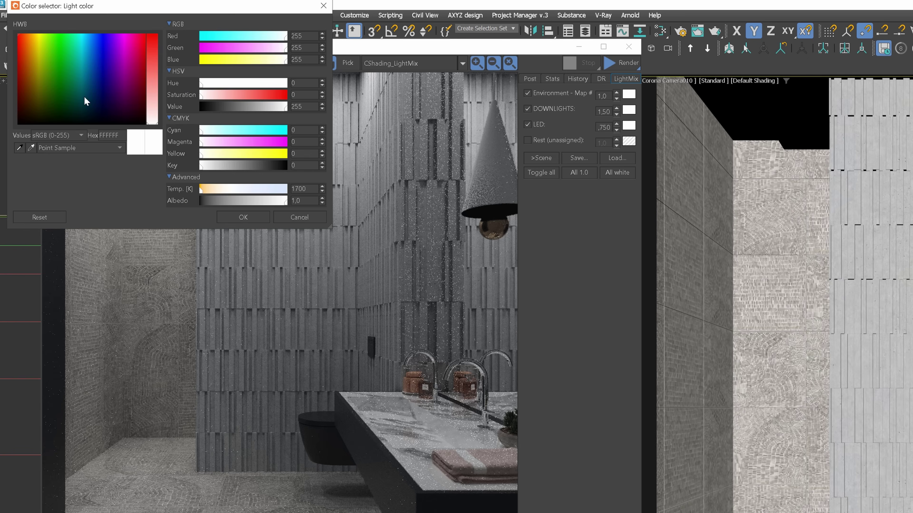
drag(32, 44, 30, 45)
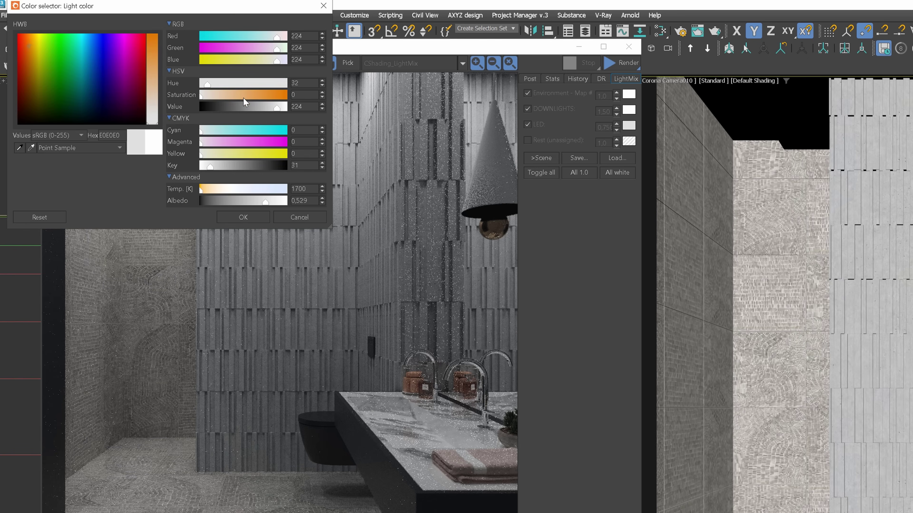
drag(278, 97, 267, 96)
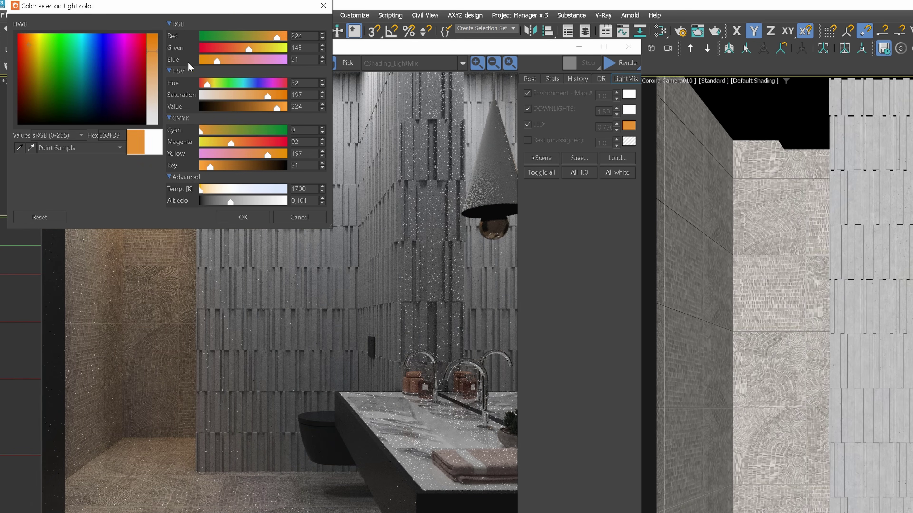
drag(276, 36, 219, 61)
click(257, 216)
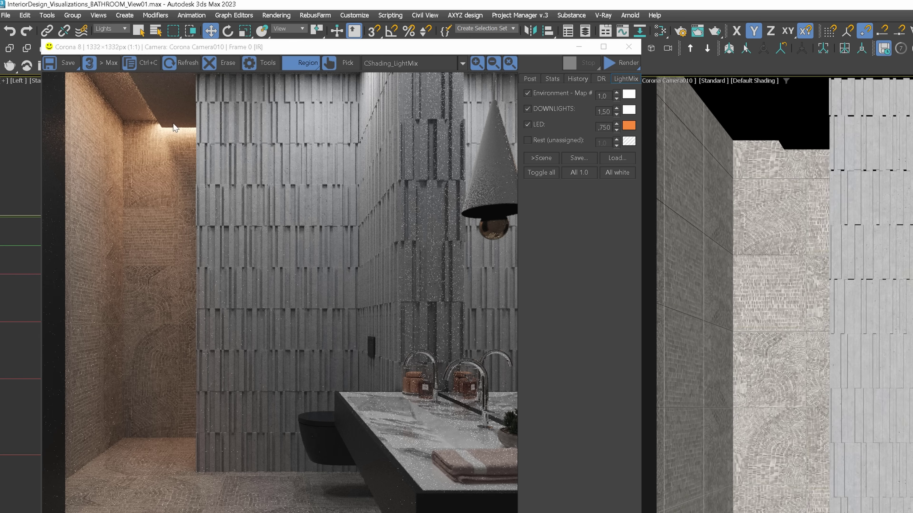
Toggle the LED and DOWNLIGHTS layers in LightMix to compare their contributions to the render.
click(542, 124)
click(542, 125)
click(544, 109)
click(544, 109)
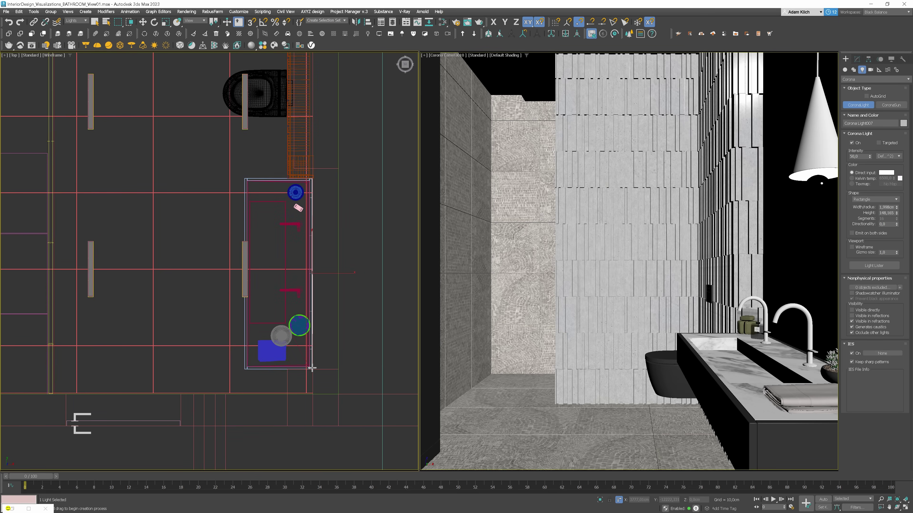
Adjust the width of the new strip light along the vanity wall and raise it to ceiling height in the left view.
click(887, 208)
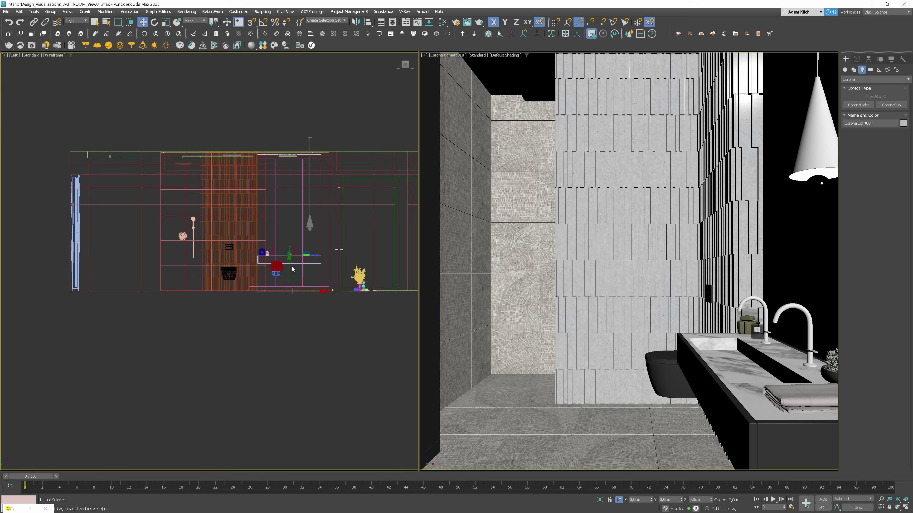
drag(289, 267, 290, 133)
scroll(283, 155, up, 8)
drag(301, 181, 307, 145)
Add a CShading_LightSelect render element and name it MIRROR.
click(426, 34)
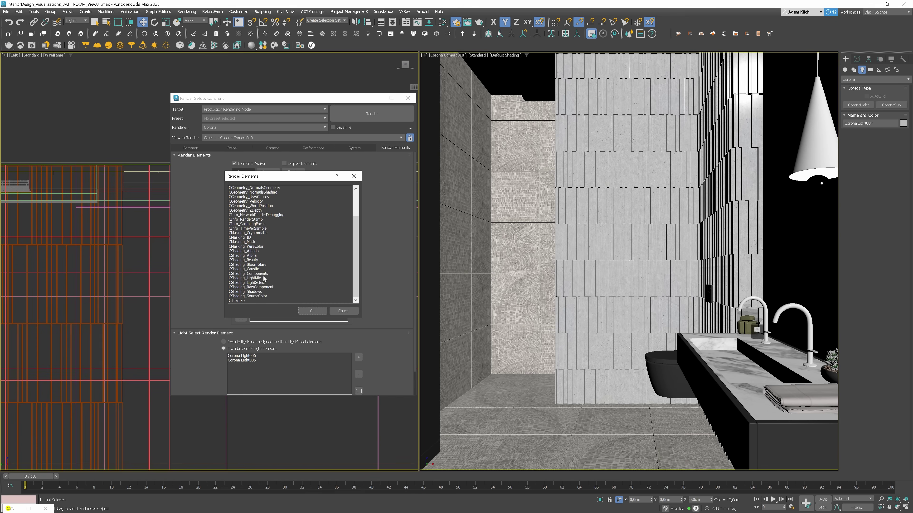
click(310, 307)
drag(287, 310, 230, 305)
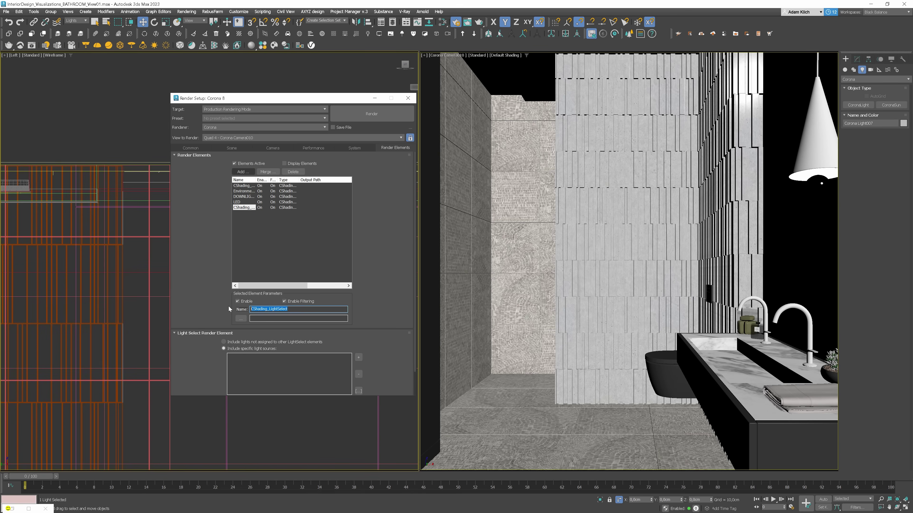
text(MIR)
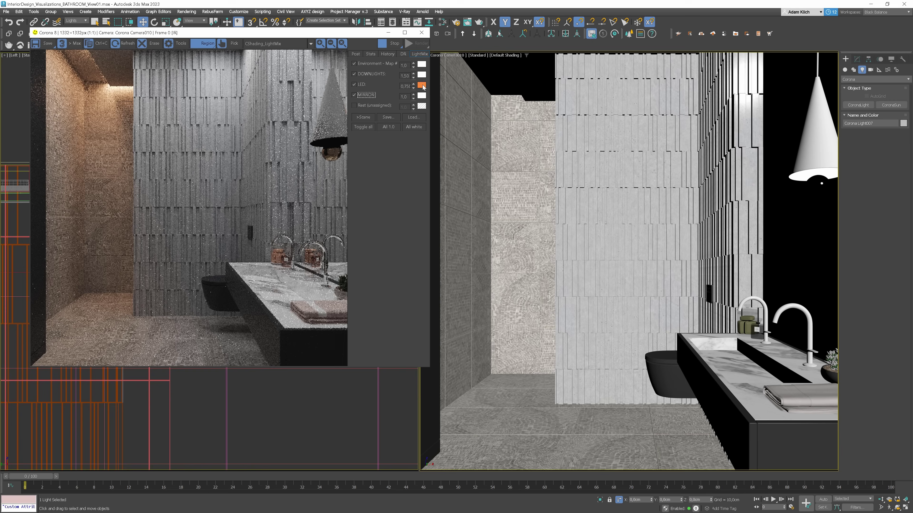
Copy the LED colour to the MIRROR layer in LightMix and deepen it to the orange FF671A.
drag(422, 85, 422, 96)
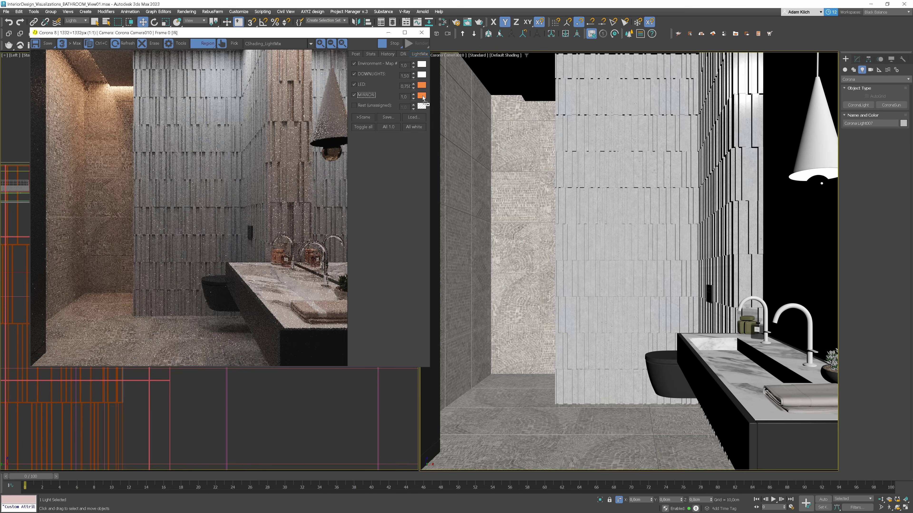
click(422, 96)
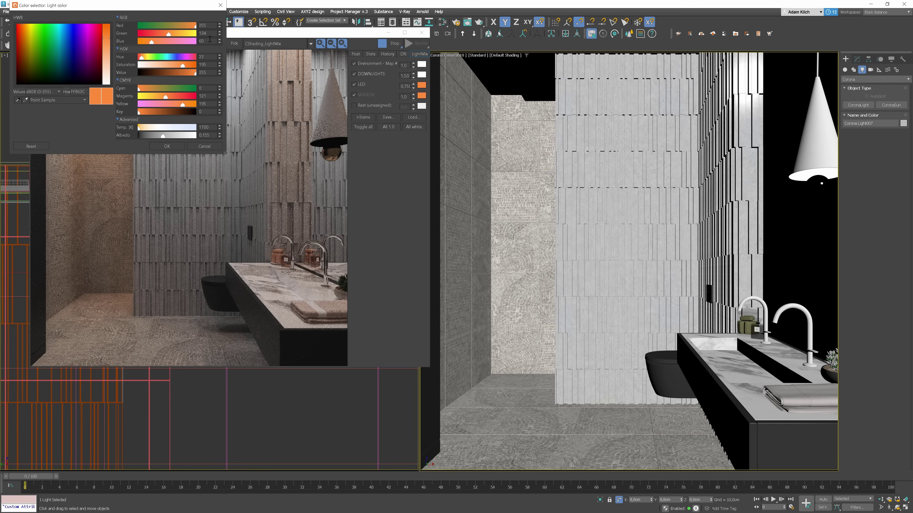
drag(170, 34, 144, 42)
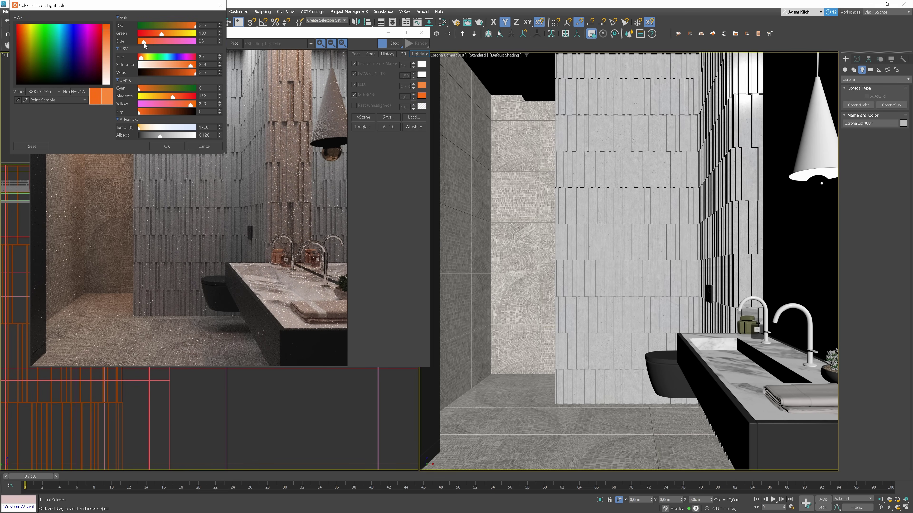
click(166, 146)
Toggle MIRROR in LightMix and set its intensity to 0,650, and change the DOWNLIGHTS light colour to a pale blue.
click(358, 94)
click(359, 94)
mouse_move(412, 99)
mouse_down()
mouse_move(410, 131)
mouse_move(405, 96)
mouse_up()
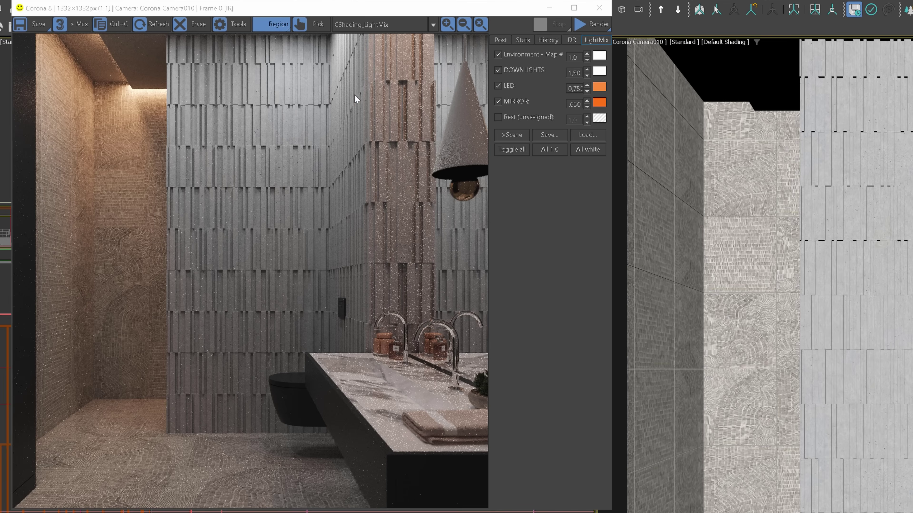
click(600, 71)
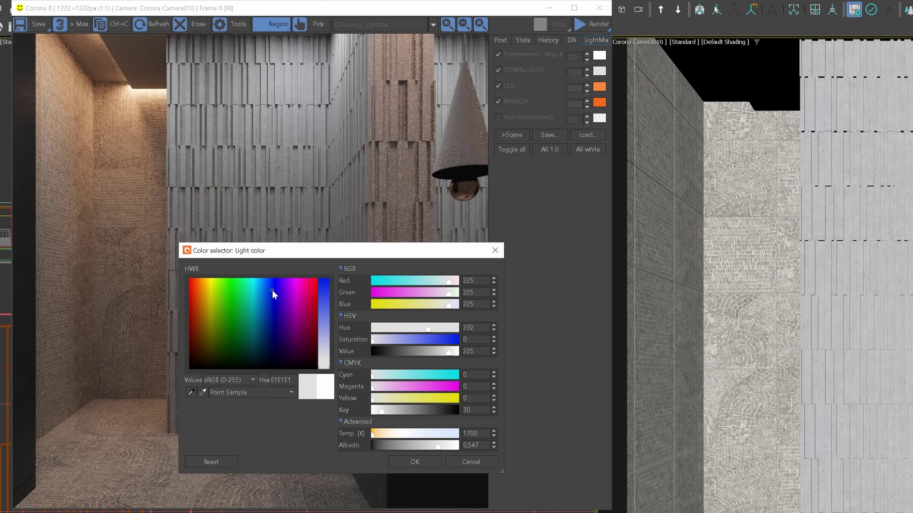
drag(326, 325, 324, 332)
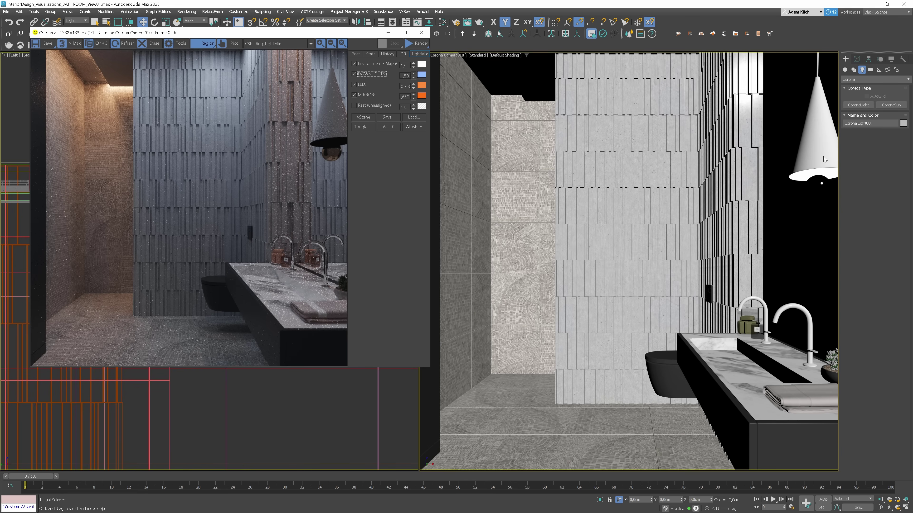
Set the selection filter to All, select the pendant lamp and load its material as an instance in the Slate Material Editor.
click(813, 157)
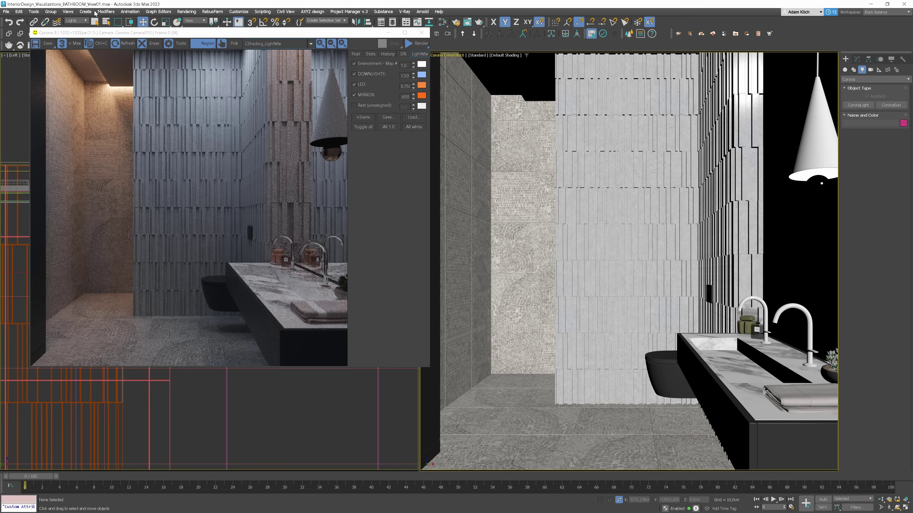
click(77, 25)
click(73, 27)
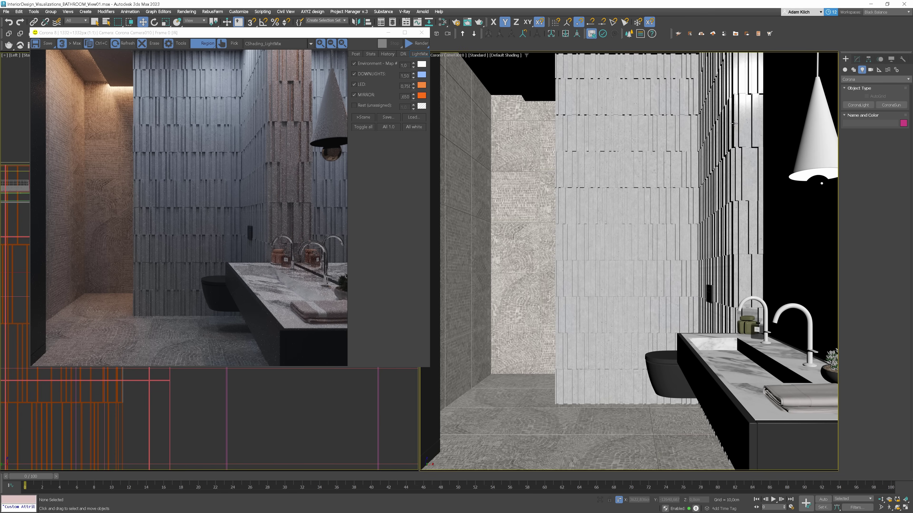
click(809, 151)
drag(85, 258, 312, 247)
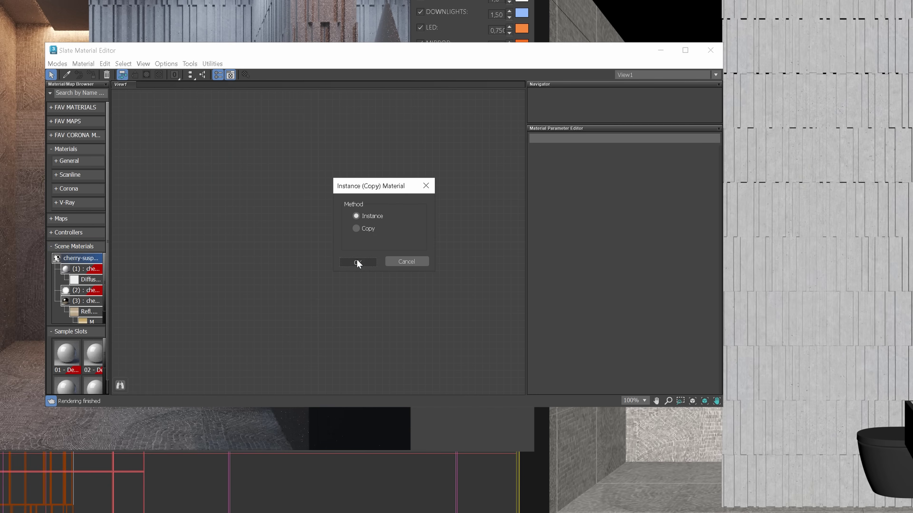
click(358, 264)
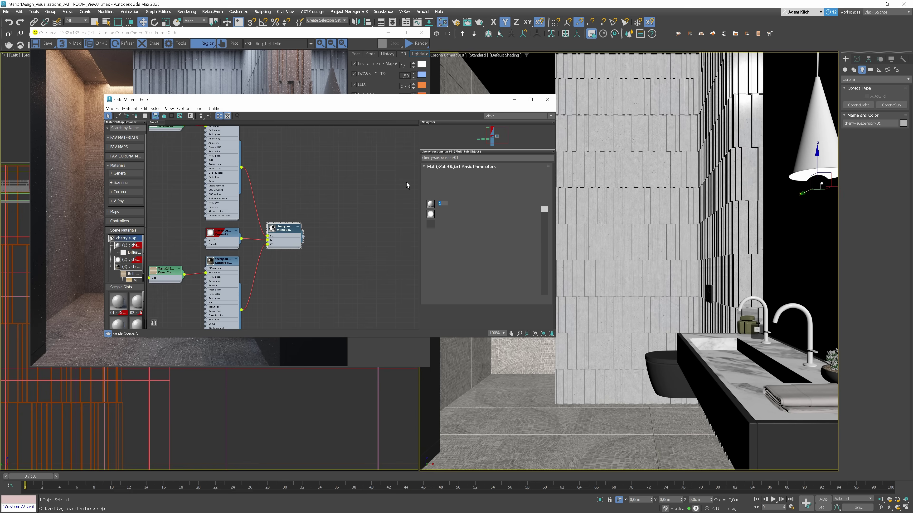
click(547, 99)
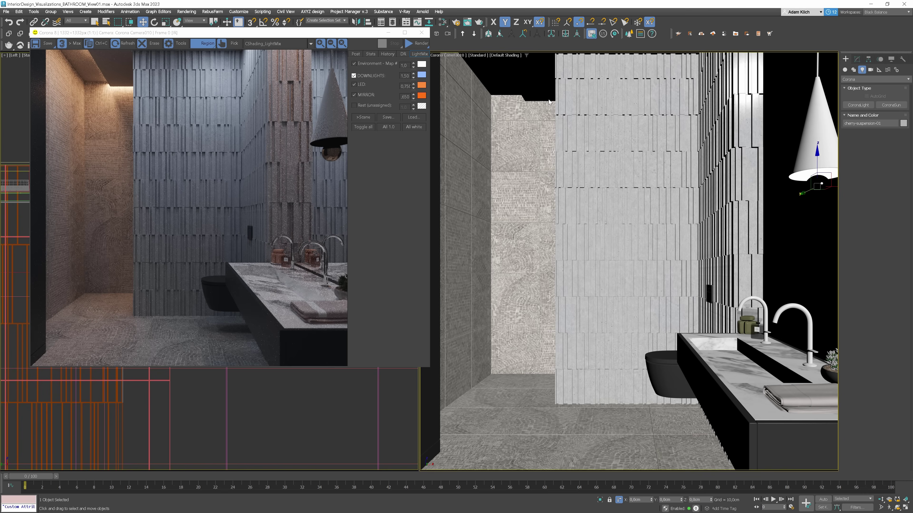
Add a LightSelect render element named PENDANT LAMP and assign the selected pendant lamp to it as a light source.
click(456, 22)
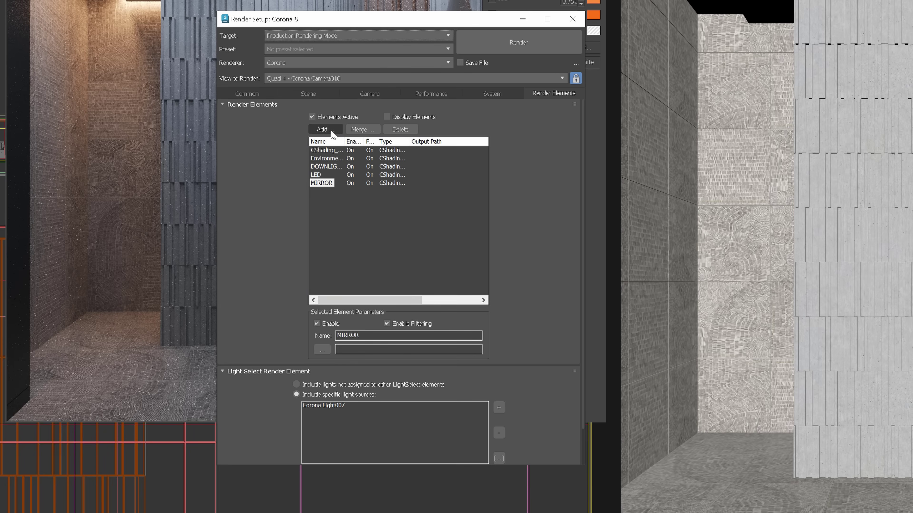
click(330, 131)
scroll(364, 288, down, 3)
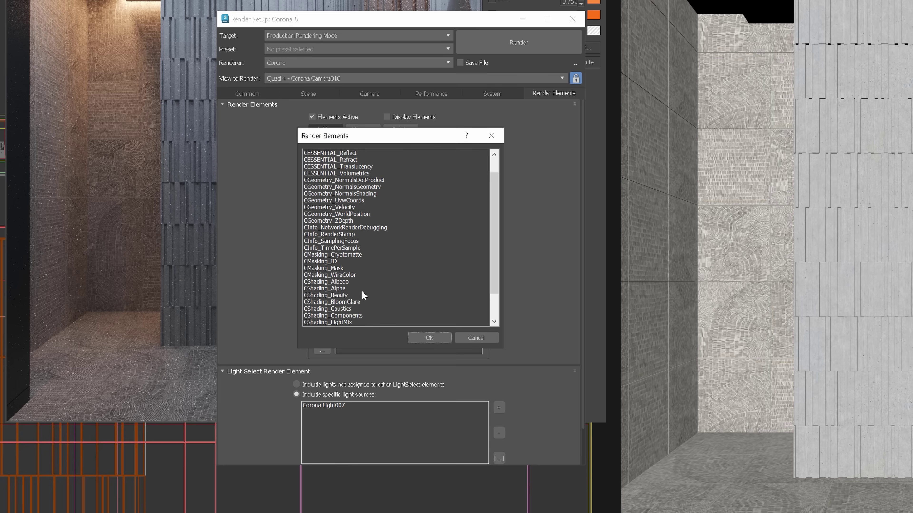
double_click(352, 296)
drag(396, 334, 317, 334)
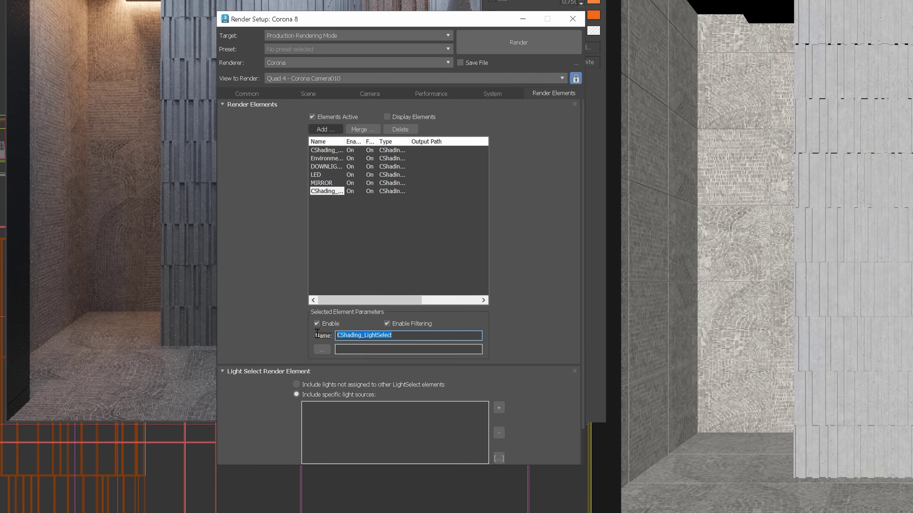
text(PENDANT LAMP)
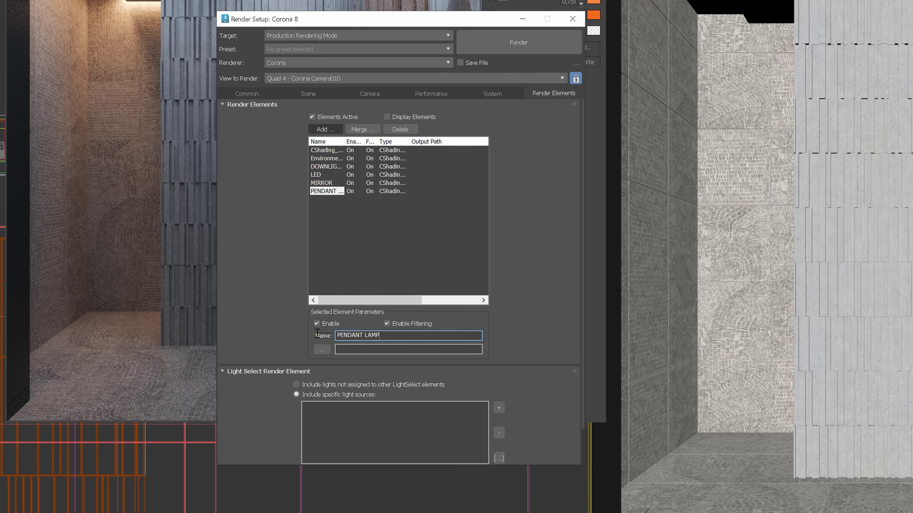
click(497, 408)
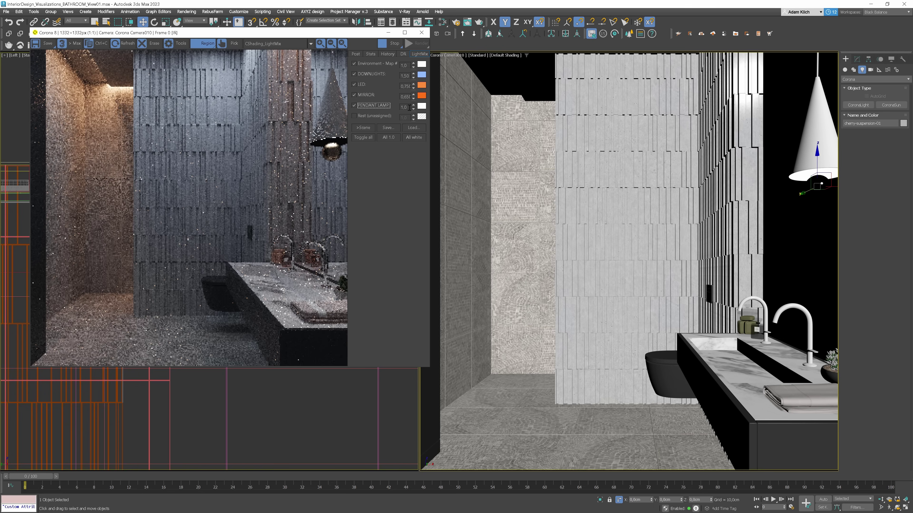
Set the PENDANT LAMP intensity to 5,0 in LightMix and enable the Rest (unassigned) layer.
double_click(404, 108)
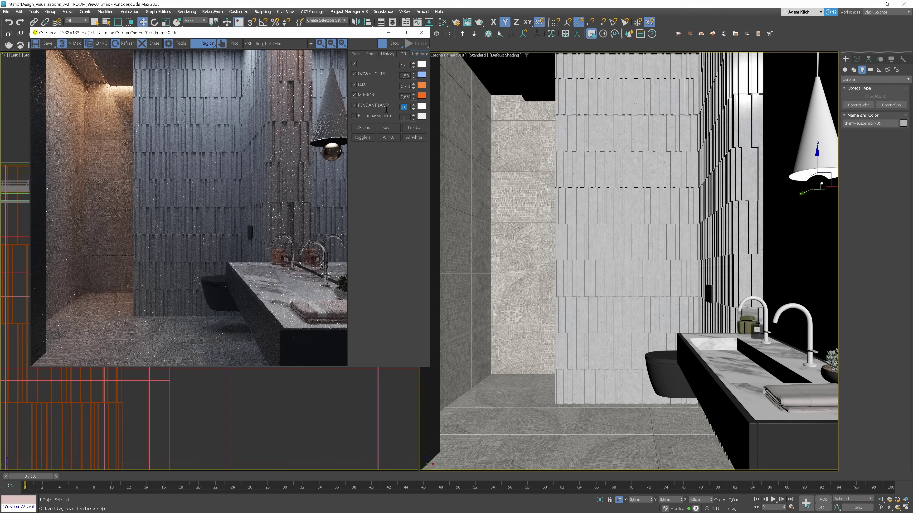
text(3)
key(Return)
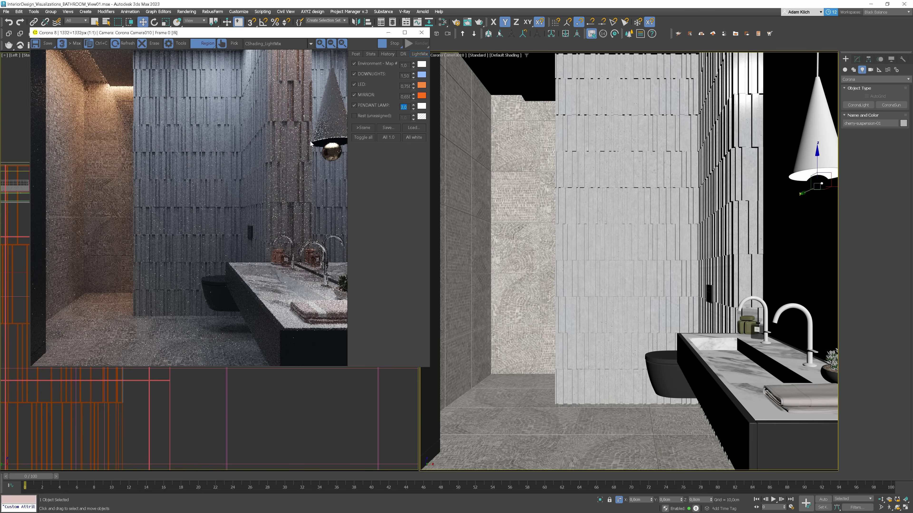
click(360, 117)
key(Up)
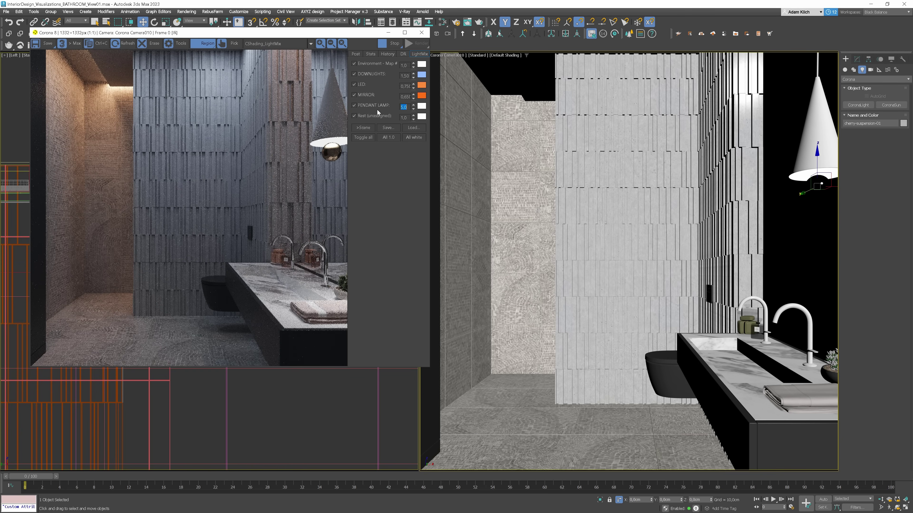
Toggle the MIRROR, LED, DOWNLIGHTS and PENDANT LAMP layers in LightMix to compare their contributions to the render.
click(362, 95)
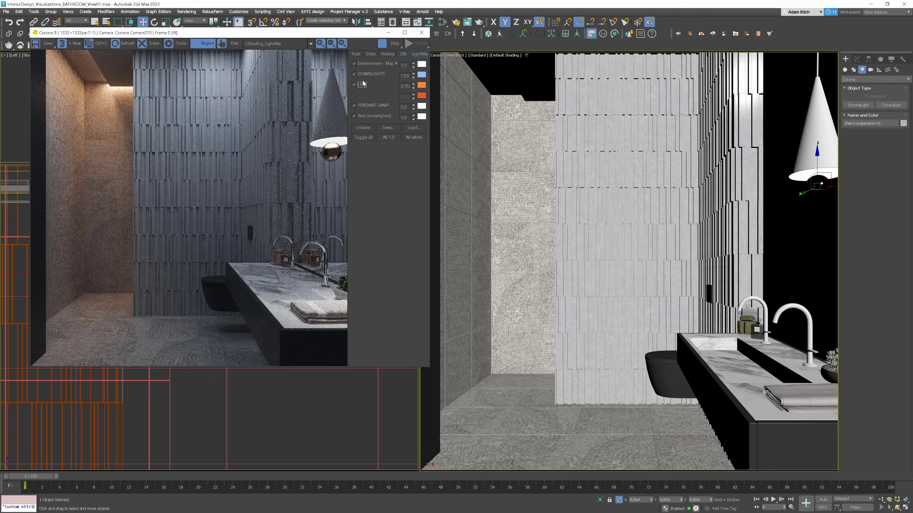
click(362, 84)
click(364, 75)
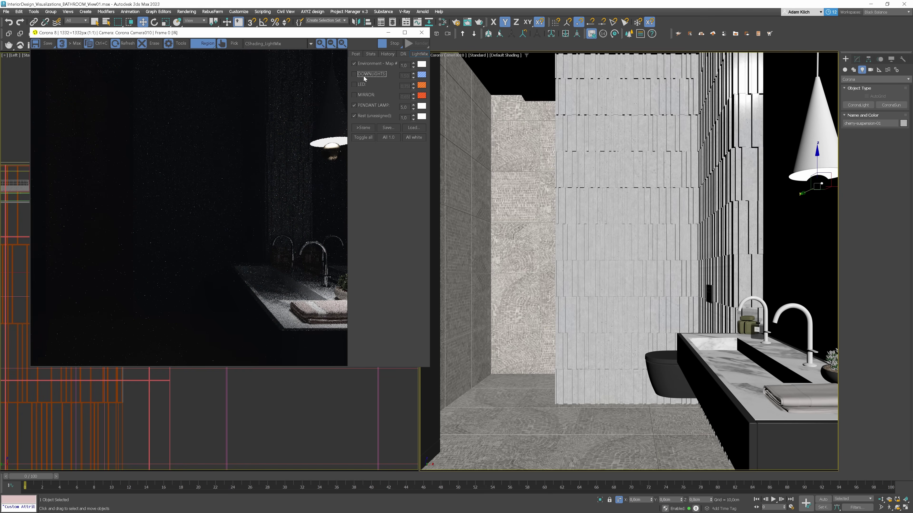
click(362, 106)
click(362, 107)
click(362, 94)
click(362, 84)
click(362, 74)
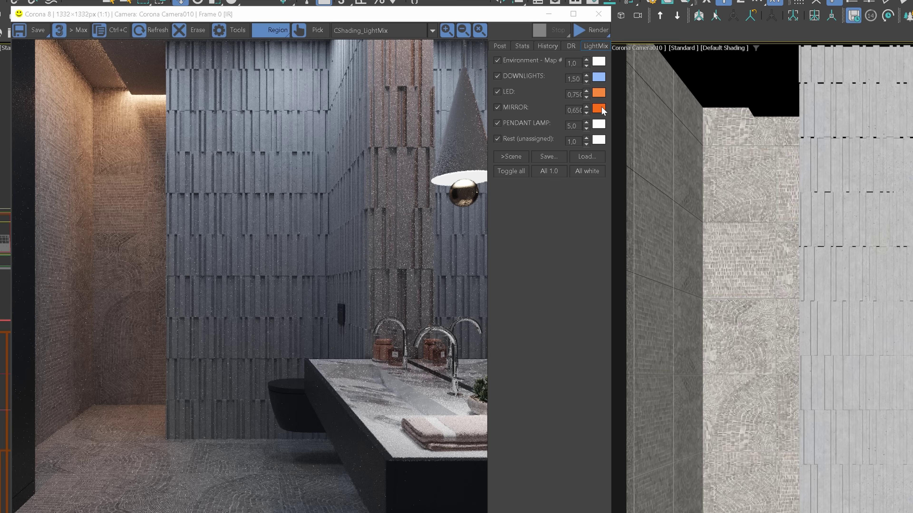
Copy the MIRROR colour to the PENDANT LAMP layer in LightMix and fine-tune the orange.
drag(422, 95, 423, 105)
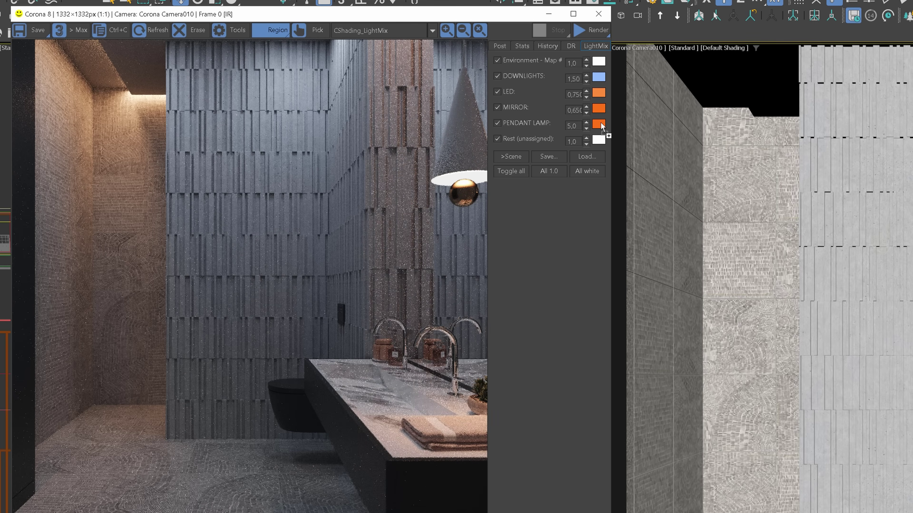
click(599, 124)
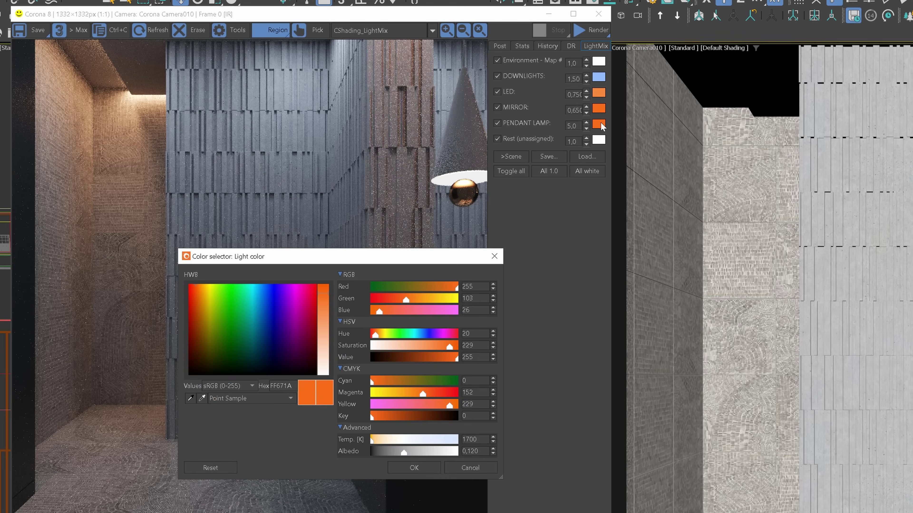
drag(407, 300, 391, 310)
click(431, 470)
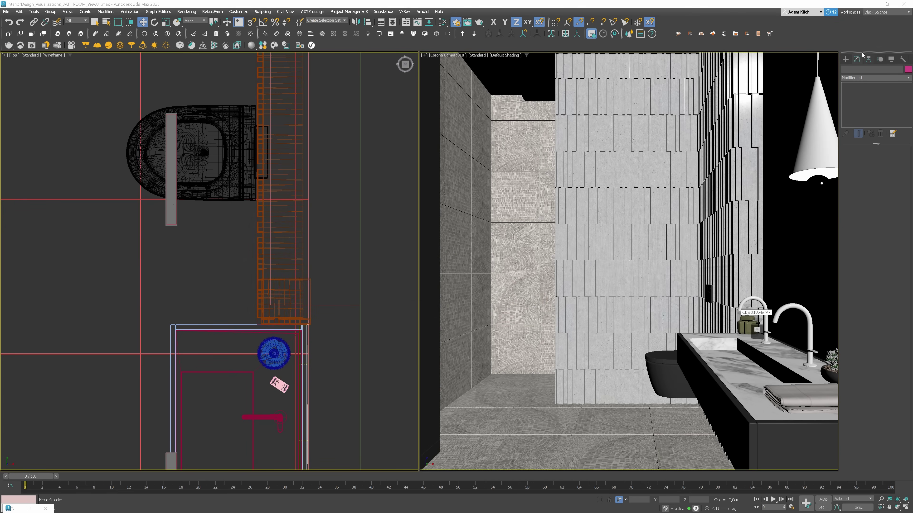
Create a rectangular Corona light of about 11 by 27 cm over the vanity toiletries and adjust its height in the left view.
click(845, 59)
click(859, 105)
middle_drag(262, 334, 246, 277)
drag(246, 277, 274, 345)
key(w)
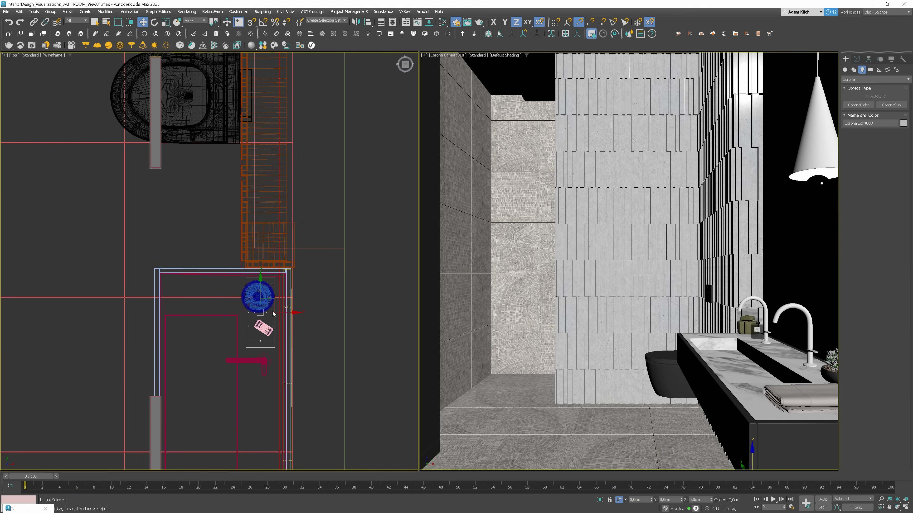
key(l)
drag(265, 74, 278, 69)
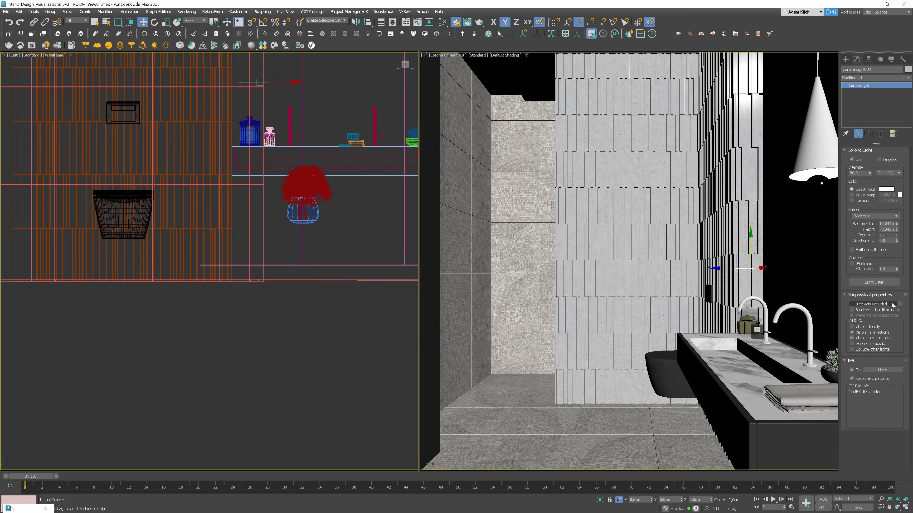
Set the new light to include only the perfume and soap objects on the vanity.
click(873, 381)
click(468, 182)
click(540, 339)
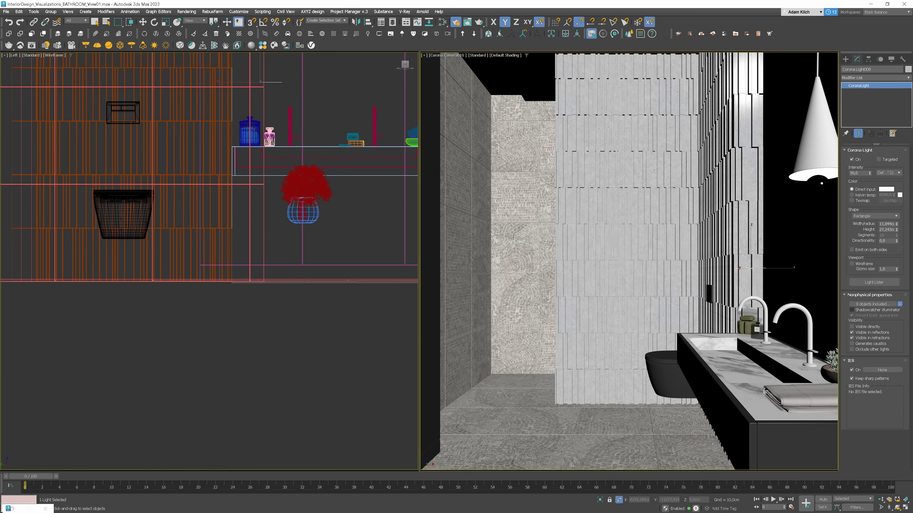
Copy the vanity light to beside the toilet in the top view and rotate it about 54 degrees around the Z axis.
key(w)
middle_click(264, 119)
key(t)
key(z)
scroll(264, 119, down, 12)
middle_drag(264, 119, 262, 260)
scroll(262, 260, up, 2)
shift+drag(268, 263, 211, 186)
shift+drag(210, 186, 206, 191)
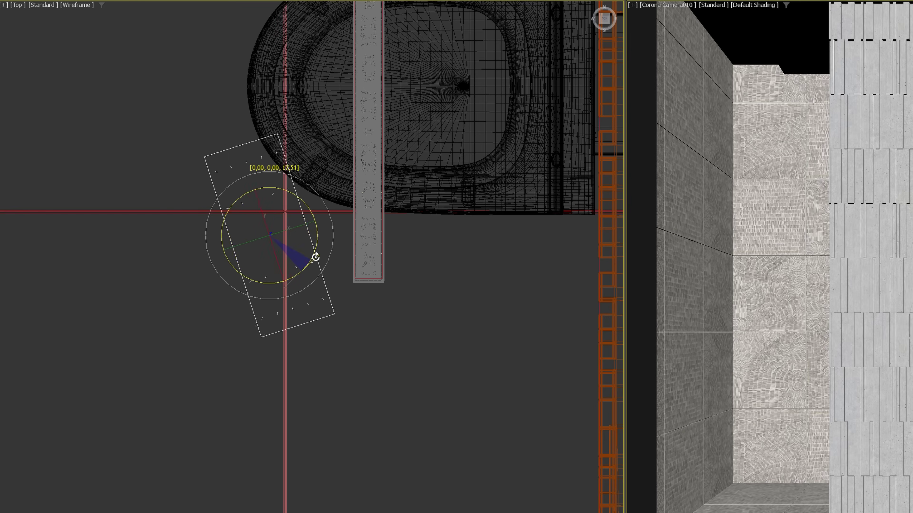
drag(316, 259, 328, 240)
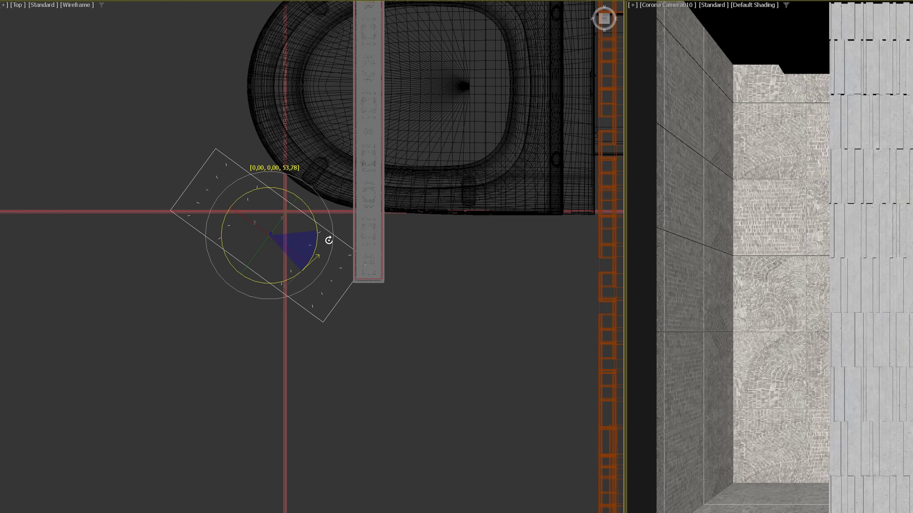
Move the copied light away from the toilet, tilt it towards the bowl and lower it to the toilet's height.
key(w)
drag(286, 217, 153, 330)
key(e)
key(w)
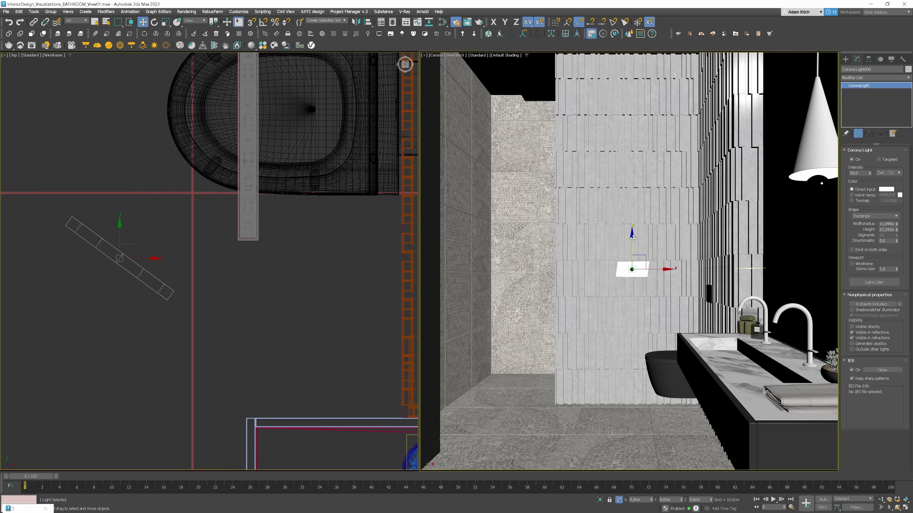
drag(633, 237, 633, 331)
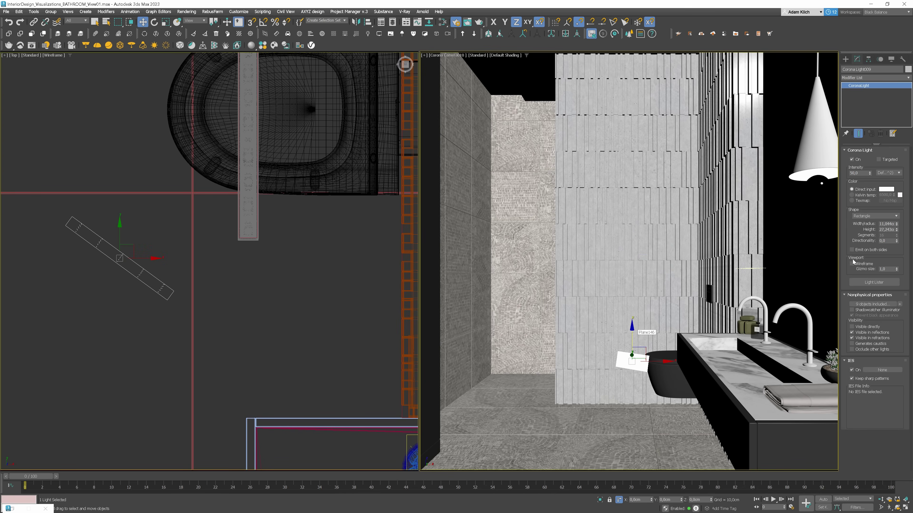
Remove all objects from the copied light's include list.
click(872, 304)
click(494, 213)
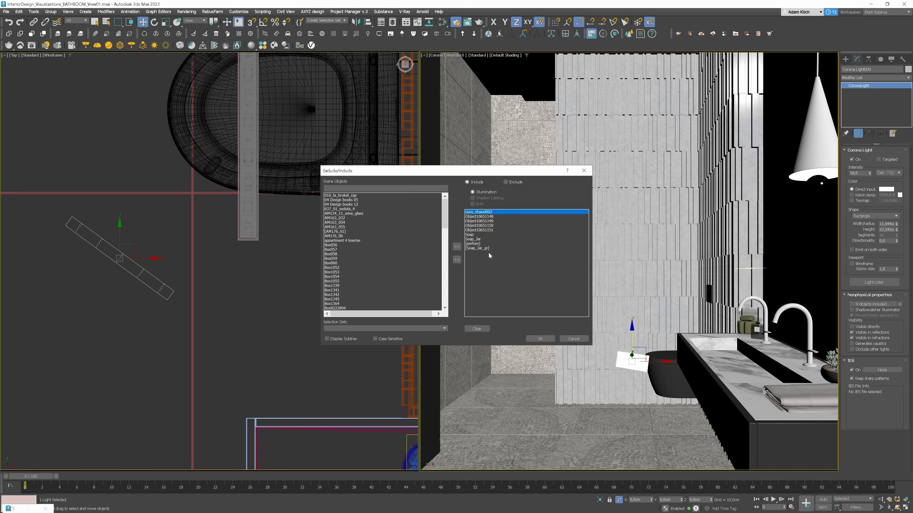
shift+click(477, 248)
click(457, 259)
click(540, 338)
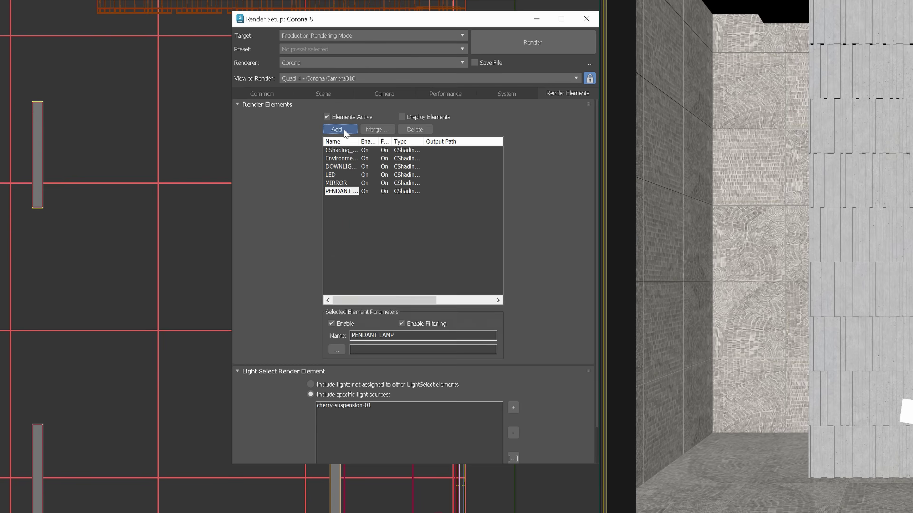
Add another LightSelect render element and name it REFLECT.
click(242, 172)
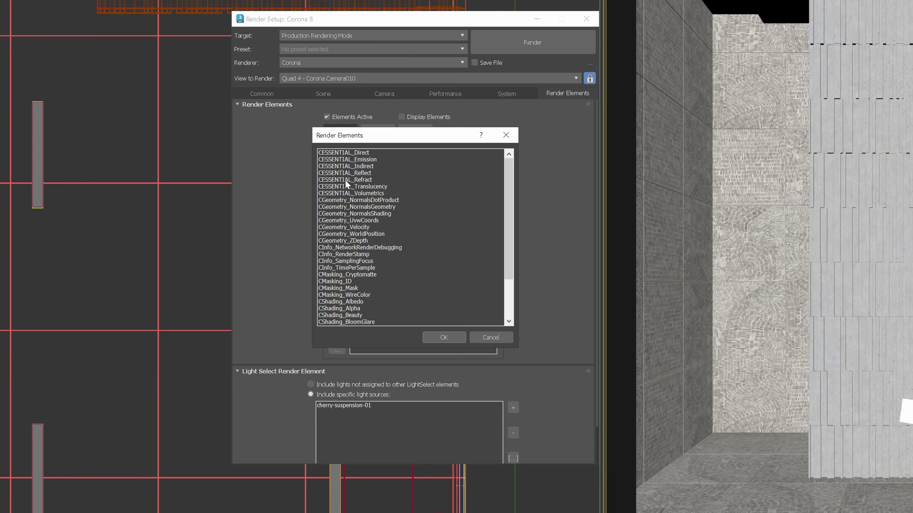
click(321, 310)
drag(290, 309, 243, 307)
text(REFLECT)
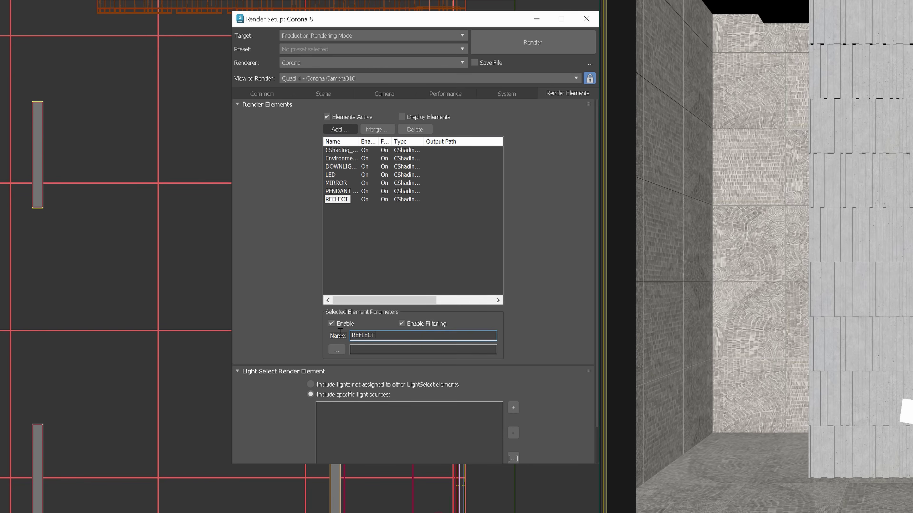
text(IONS)
Complete the new LightSelect element's name as REFLECTIONS and assign the two reflection lights to it.
click(513, 408)
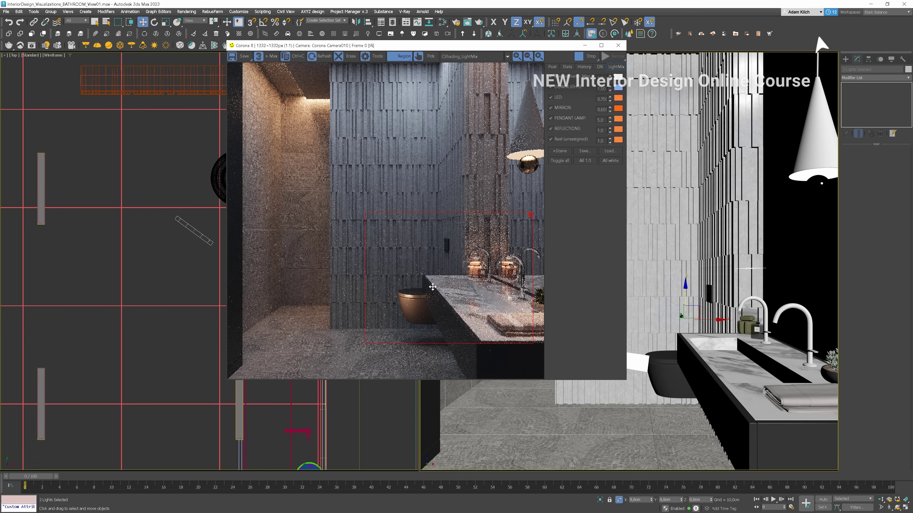
Set the REFLECTIONS layer in LightMix to an intensity of 0.25 and a paler orange light colour.
double_click(602, 130)
text(0,5)
key(Return)
text(0,3)
key(Return)
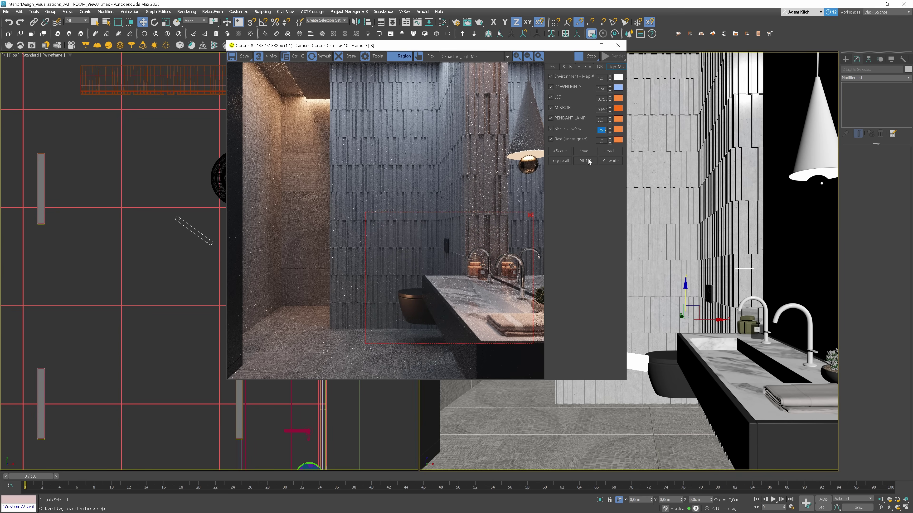
click(616, 131)
mouse_move(300, 223)
mouse_down()
mouse_move(318, 223)
mouse_move(306, 232)
mouse_up()
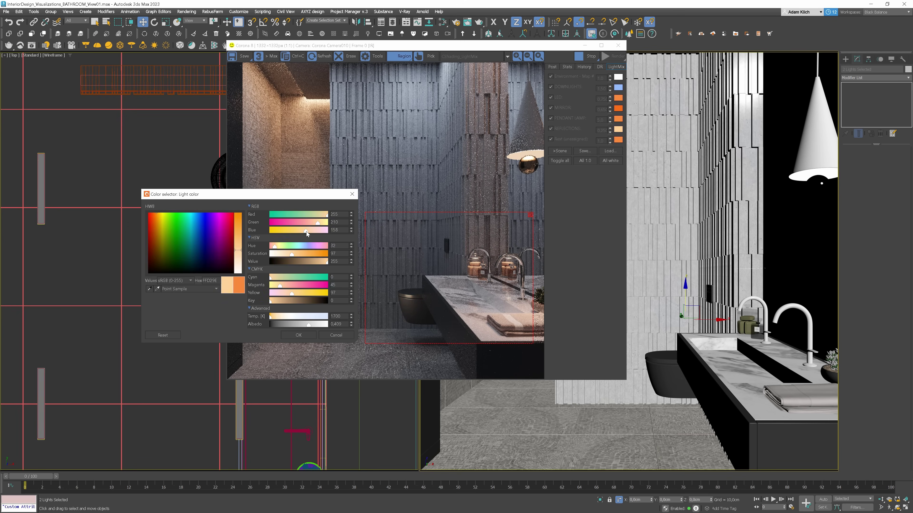
click(299, 335)
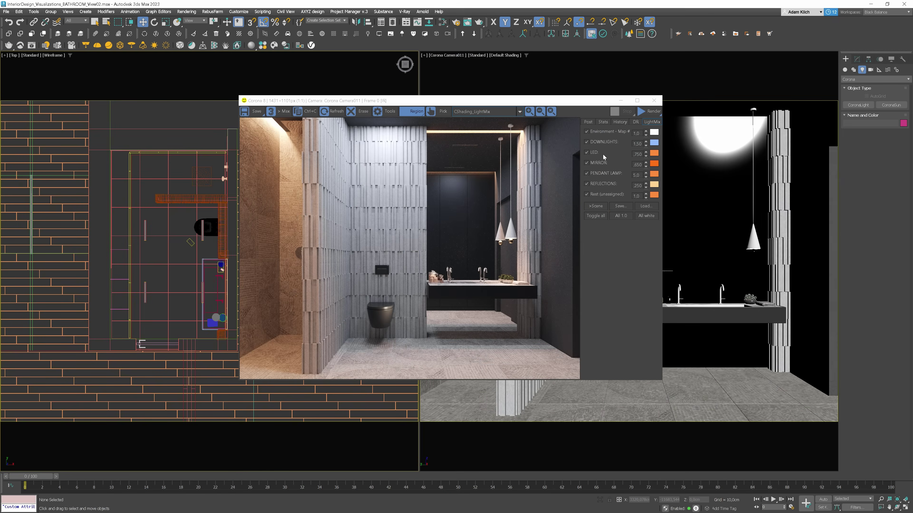
Isolate the DOWNLIGHTS layer in LightMix for comparison, and restore all other layers with DOWNLIGHTS switched off.
click(602, 143)
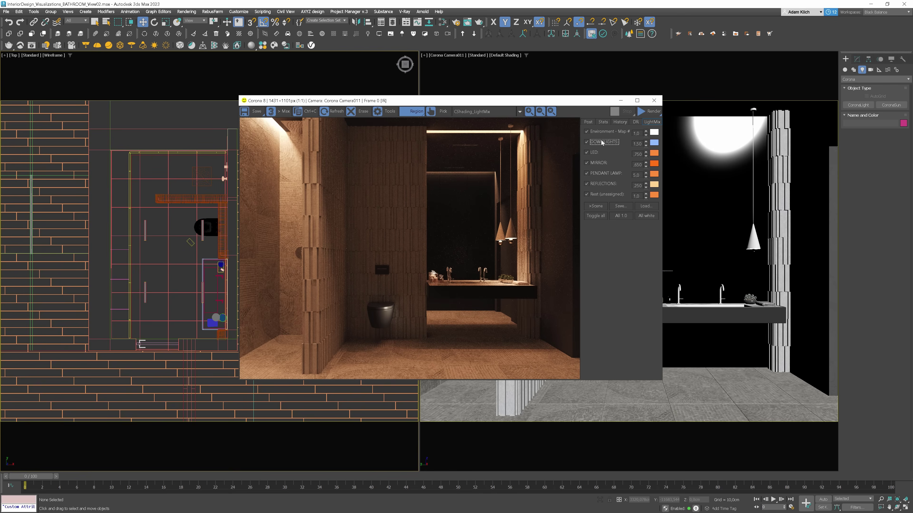
click(594, 165)
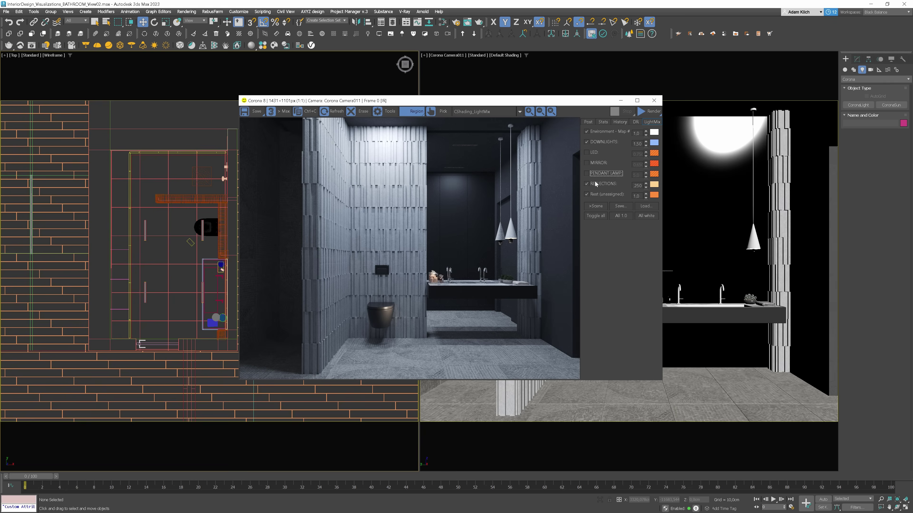
click(596, 174)
click(596, 184)
click(596, 194)
click(598, 133)
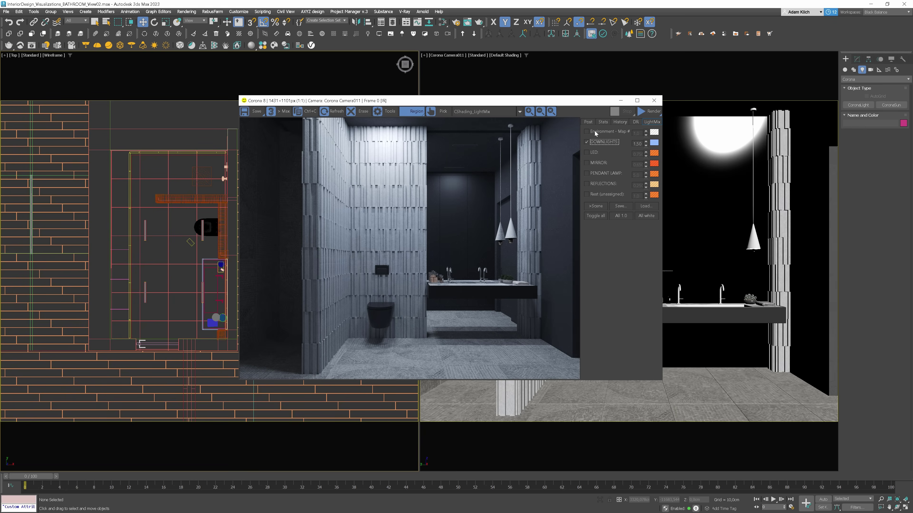
click(595, 216)
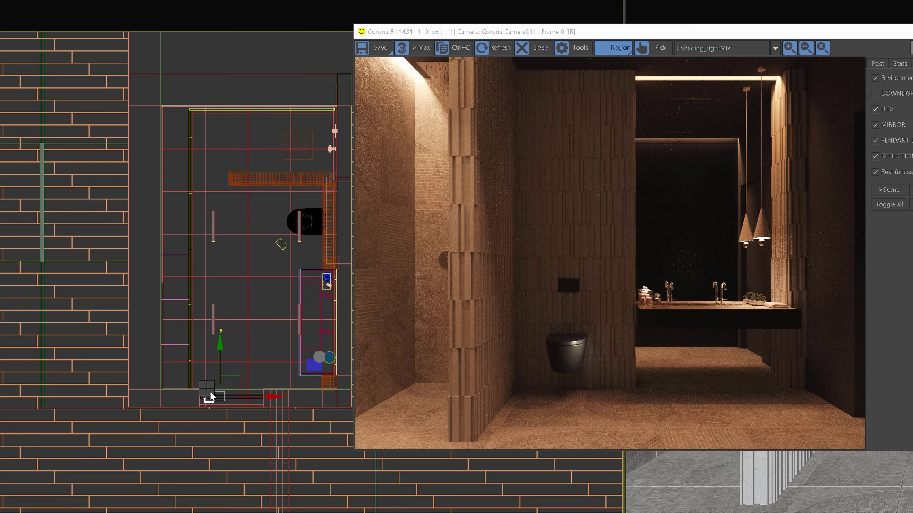
Assign a CoronaSky map as the scene's environment map.
right_click(208, 388)
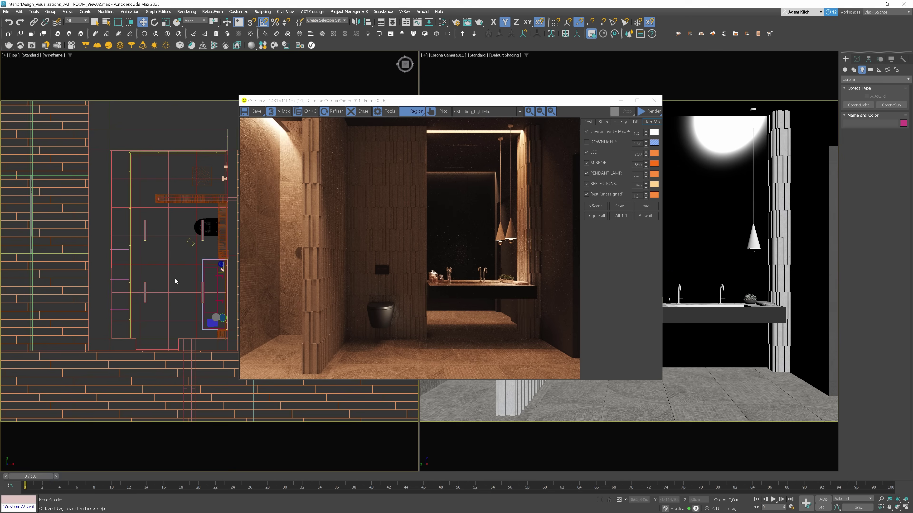
key(8)
click(272, 144)
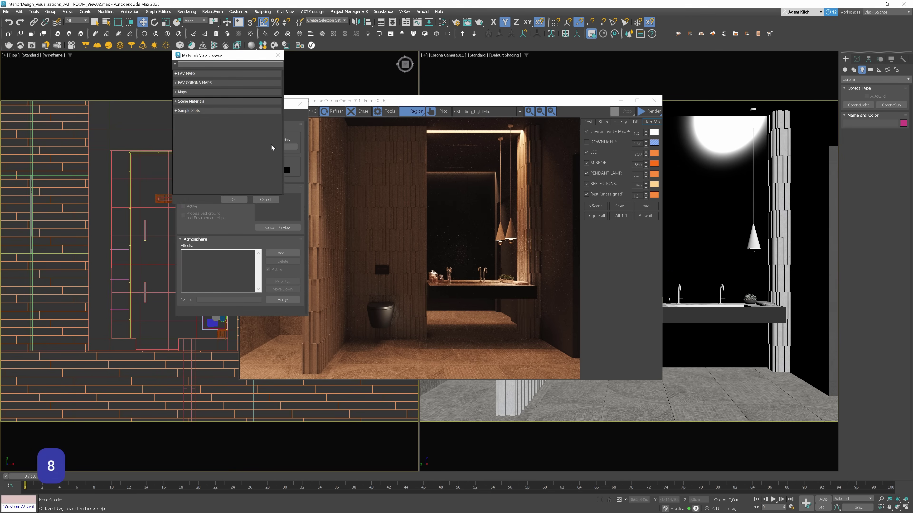
text(coronas)
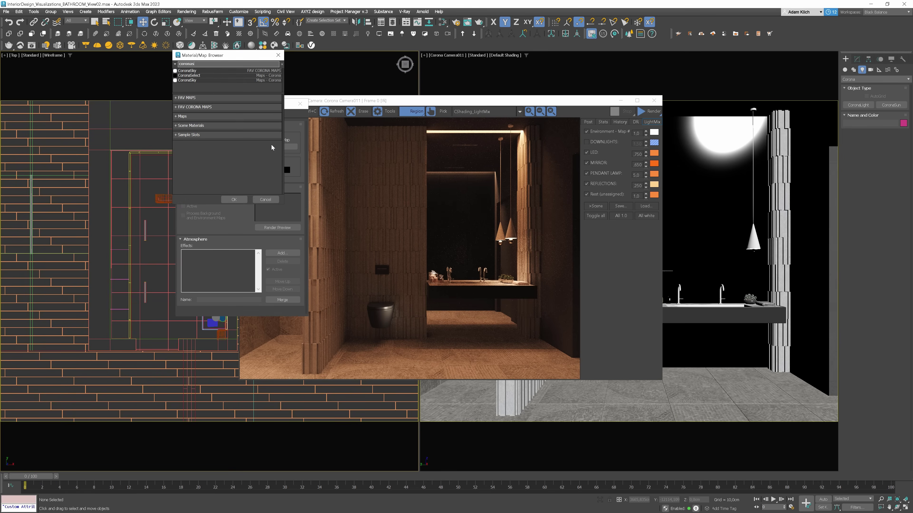
double_click(216, 78)
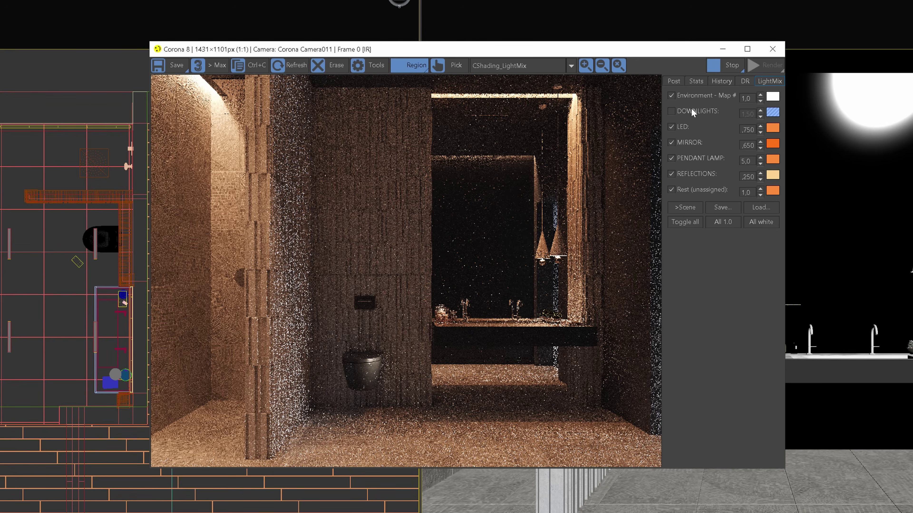
Switch off the LED, MIRROR, PENDANT LAMP, REFLECTIONS and Rest layers in LightMix to isolate the Environment light.
click(684, 127)
click(687, 143)
click(689, 158)
click(689, 174)
click(687, 190)
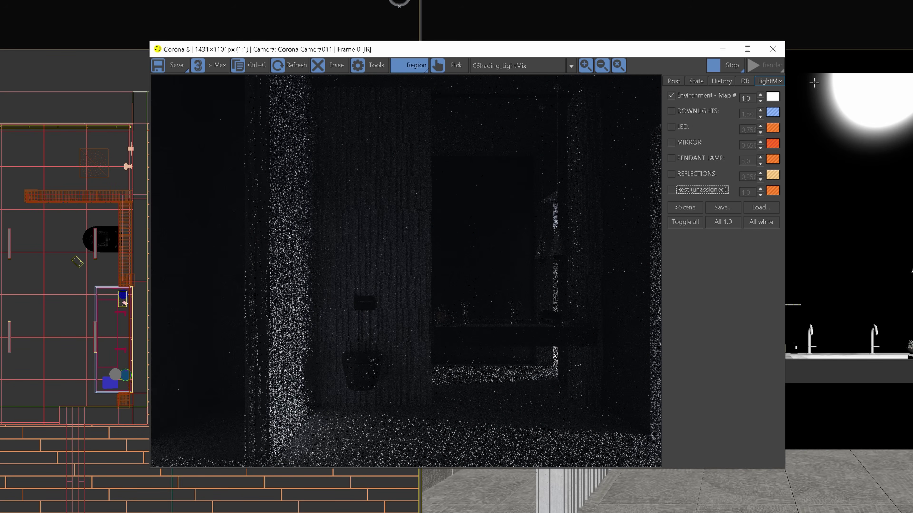
Set the Environment layer's intensity to 5 and its light colour to pale blue.
click(748, 97)
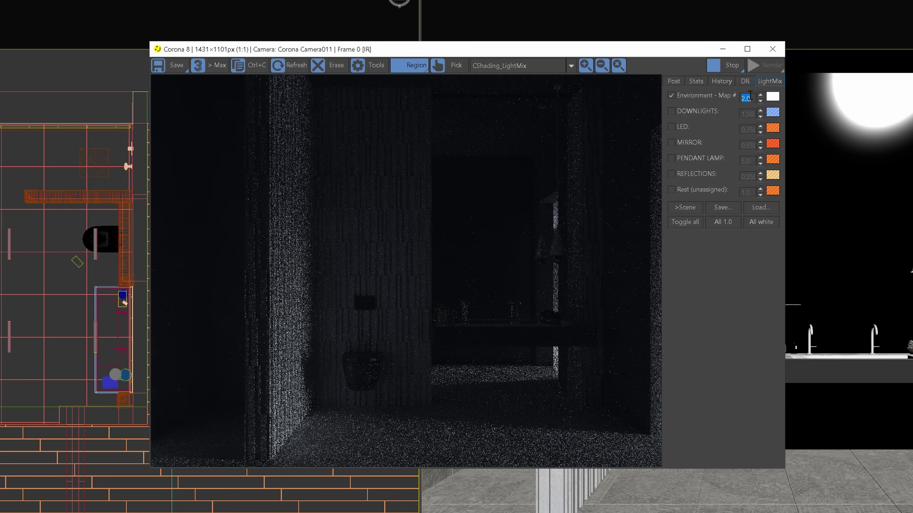
scroll(750, 97, up, 1)
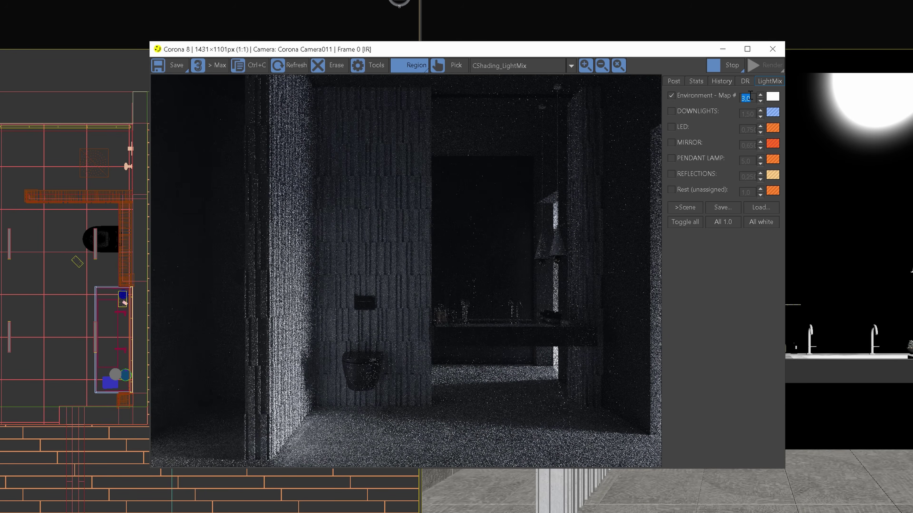
key(Return)
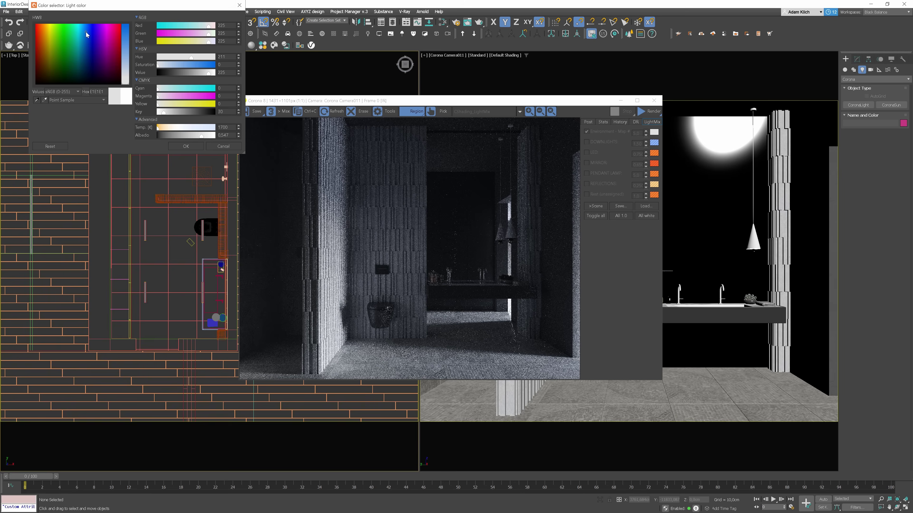
click(126, 39)
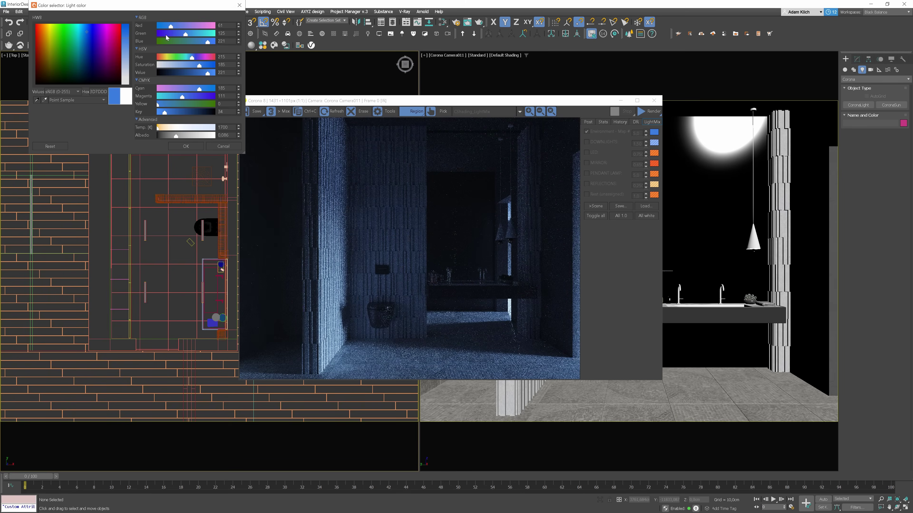
drag(171, 27, 227, 43)
click(186, 146)
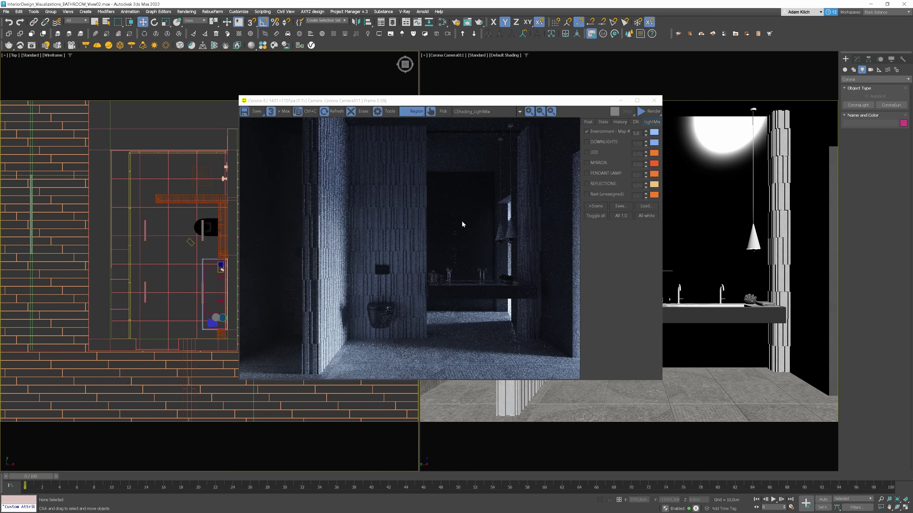
Switch the LED, MIRROR, PENDANT LAMP, REFLECTIONS and Rest layers back on in LightMix.
click(593, 152)
click(597, 163)
click(598, 173)
click(598, 184)
click(598, 194)
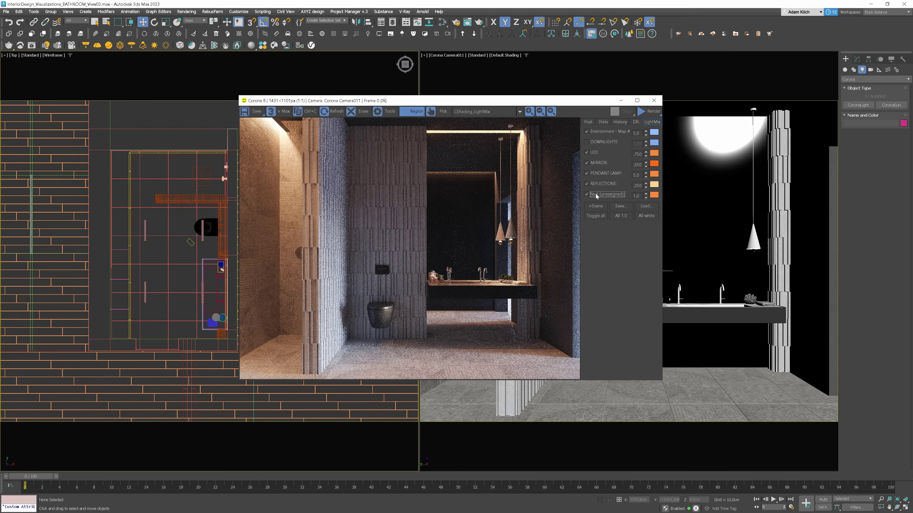
Set the LED layer's intensity to 0.35 and the MIRROR layer's intensity to 0.7.
click(593, 152)
click(593, 152)
text(0,1)
key(Return)
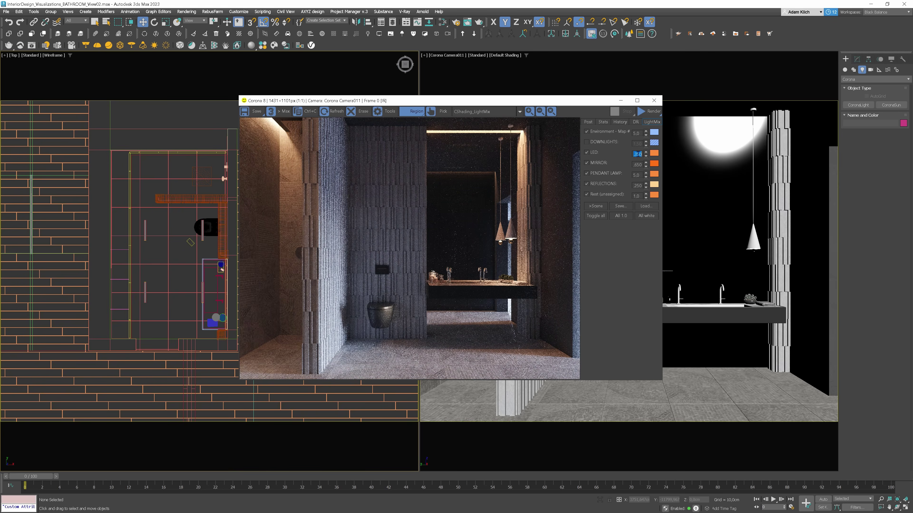
double_click(639, 164)
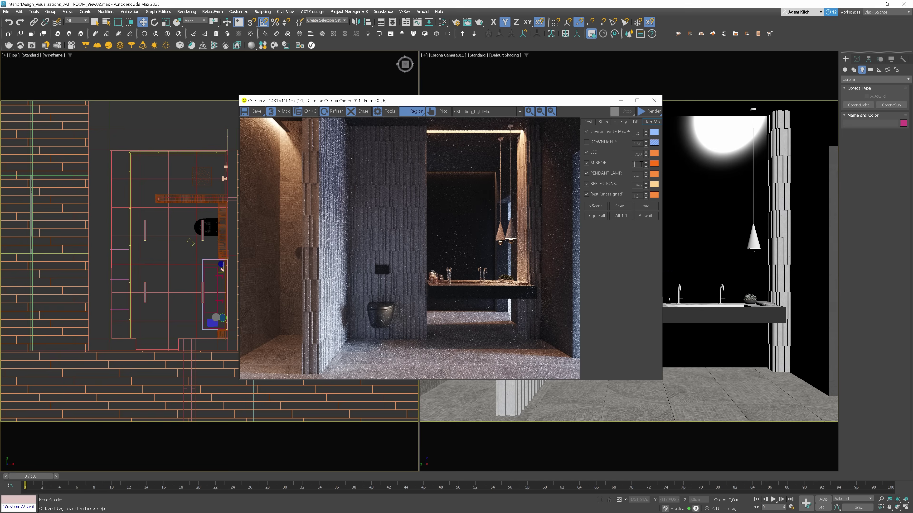
text(0,8)
key(Return)
Test PENDANT LAMP intensities of 7, 10 and 20, and settle on 10.
double_click(638, 175)
text(70)
key(Return)
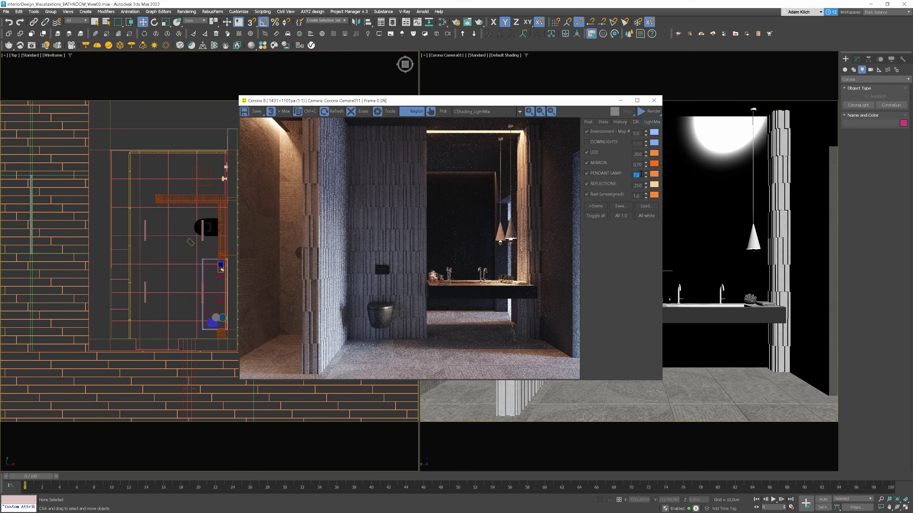
text(10)
key(Return)
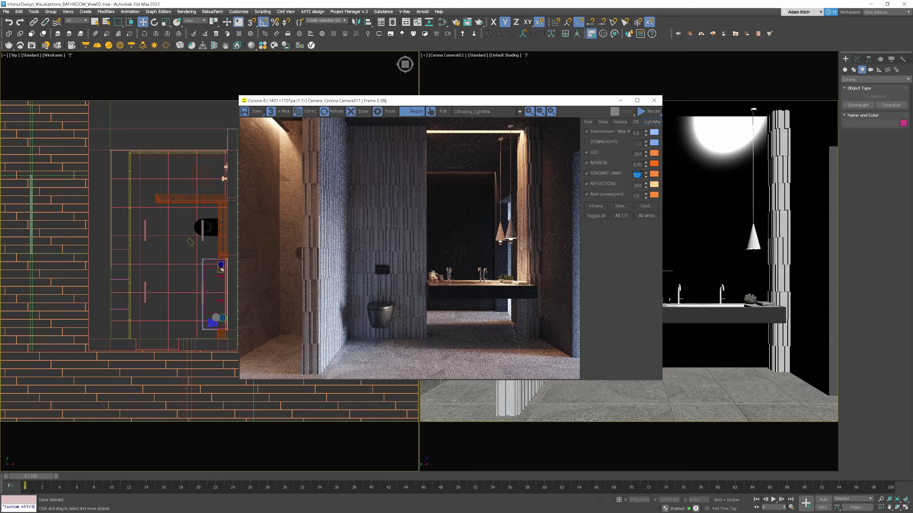
text(20)
key(Return)
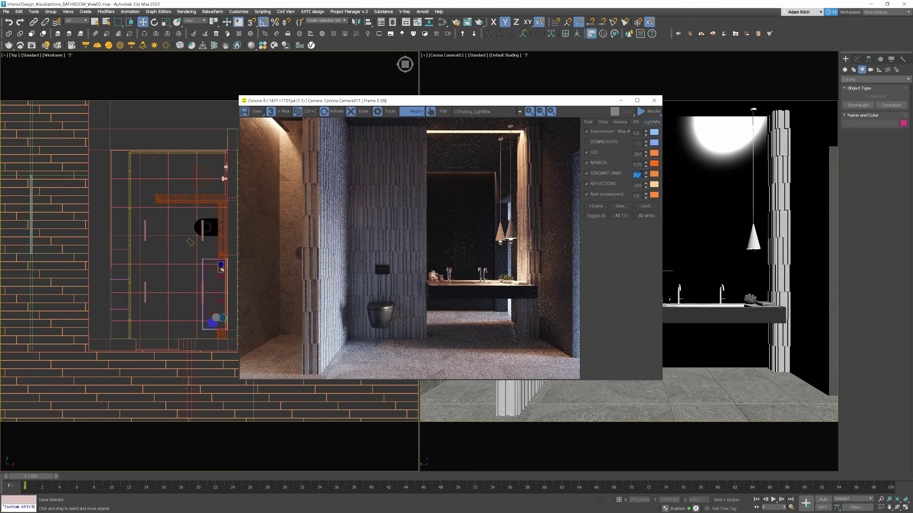
Copy the Environment layer's pale blue colour to the REFLECTIONS layer and set its intensity to 0.15.
drag(655, 131, 653, 187)
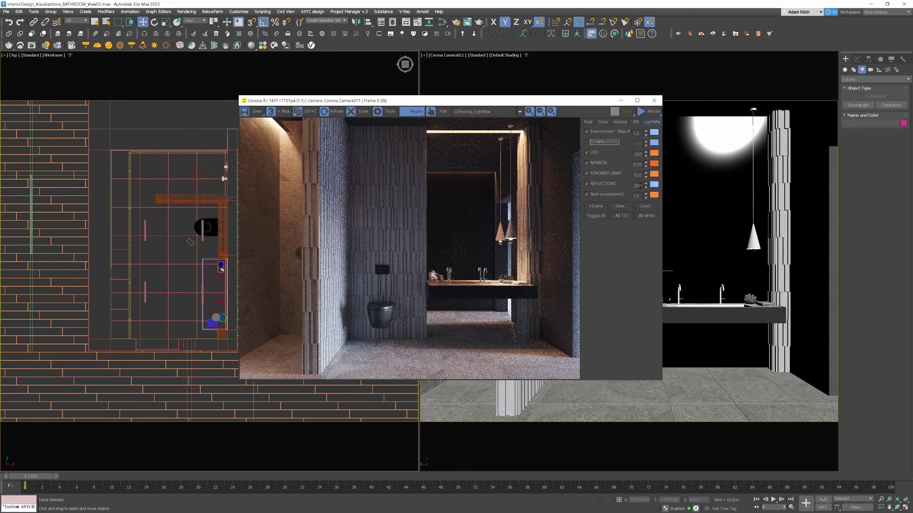
double_click(640, 186)
key(Return)
text(,15)
Create a rectangular Corona light near the bathroom entrance in the top view, 60 cm wide and 60 cm high.
click(858, 105)
drag(154, 306, 187, 344)
double_click(888, 207)
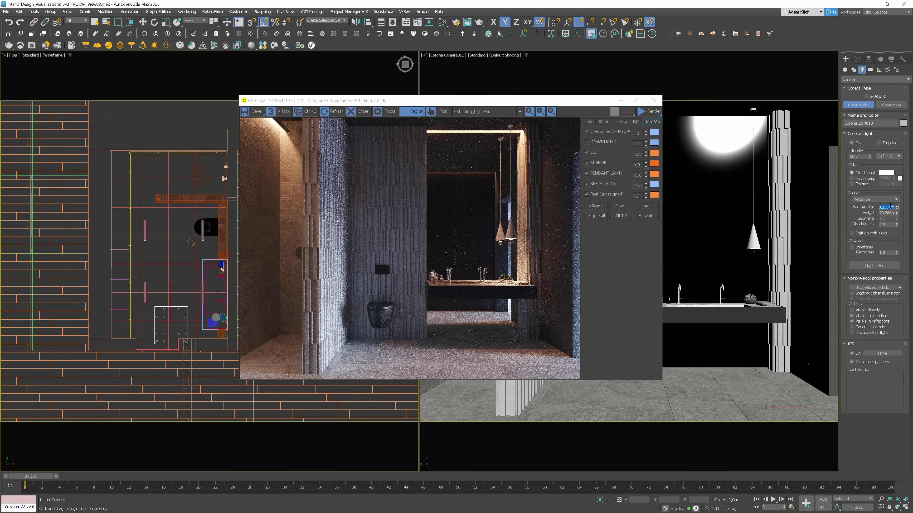
key(Tab)
text(60)
key(Return)
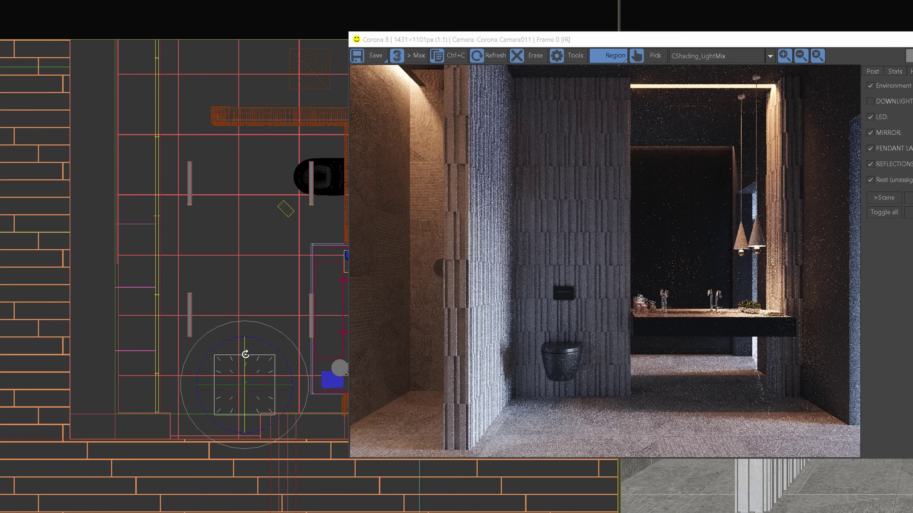
Stand the new light upright, angle it towards the toilet wall, move it into the doorway and raise it above the floor.
drag(245, 353, 245, 394)
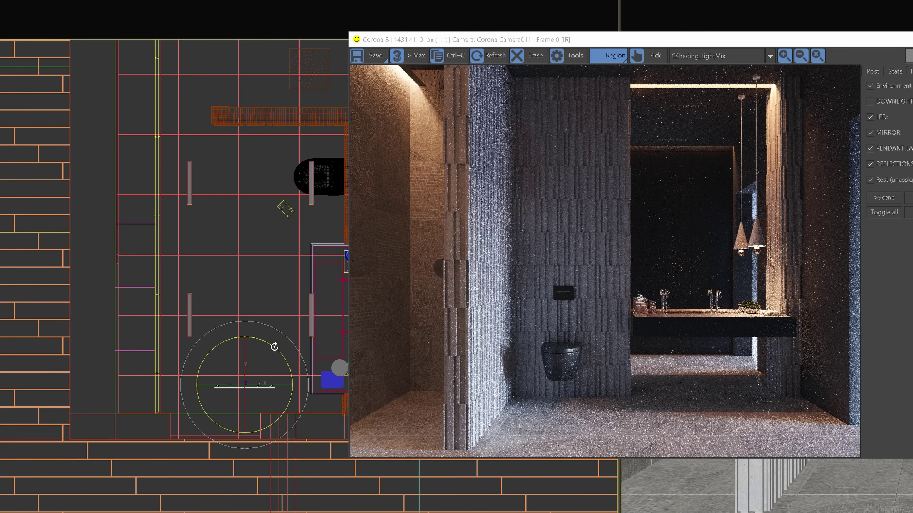
drag(275, 347, 252, 408)
key(w)
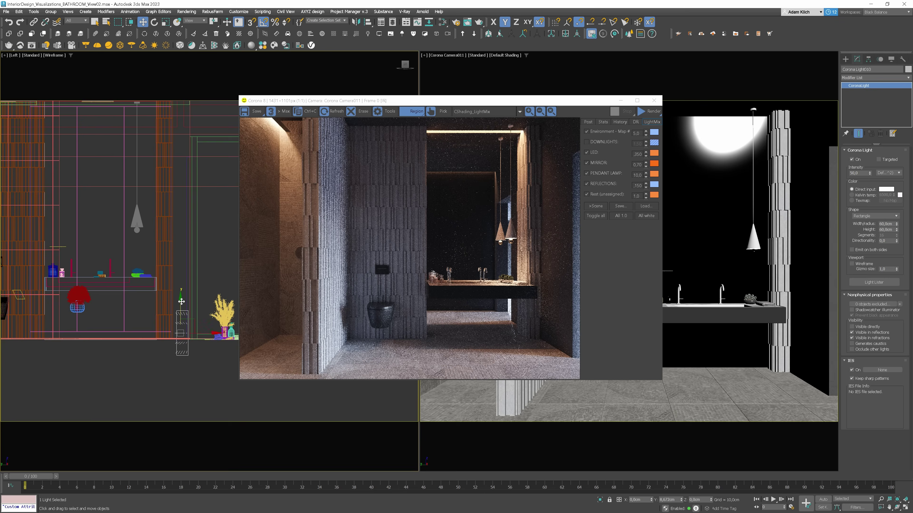
drag(261, 318, 261, 274)
Switch the light's object list to include mode and add only the ribbed tile wall behind the toilet.
click(881, 305)
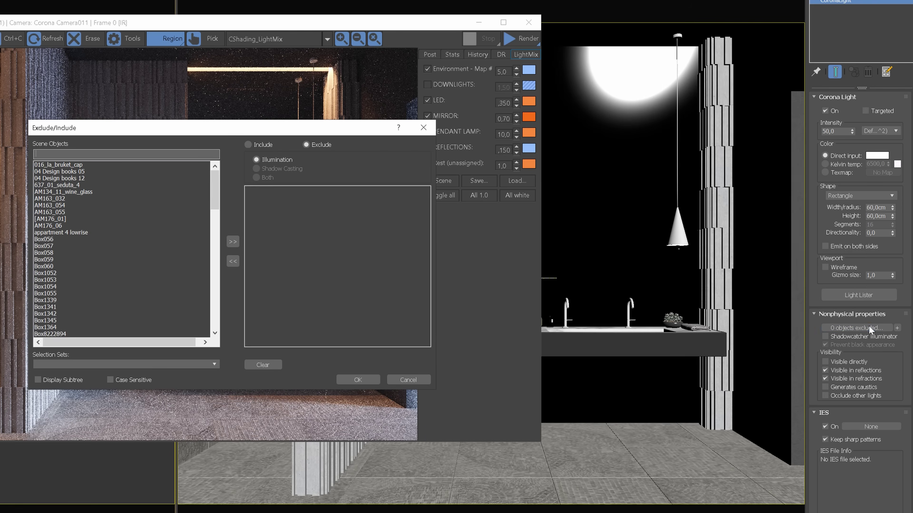
click(259, 145)
click(369, 376)
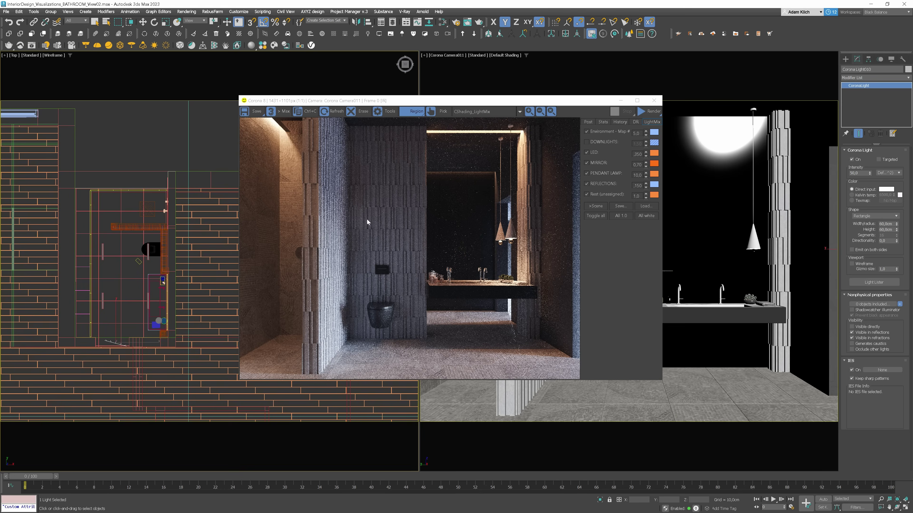
scroll(0, 286, up, 5)
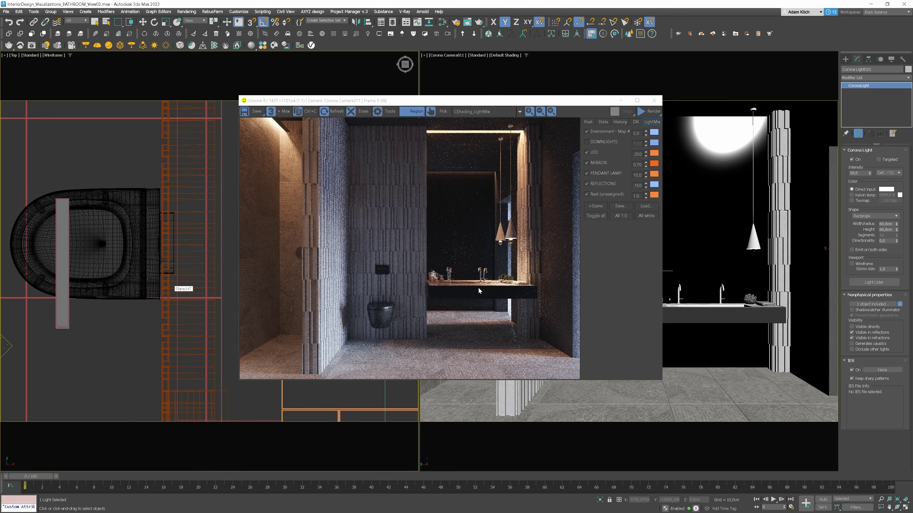
click(172, 276)
click(900, 304)
Add another LightSelect render element and name it REFLECTIONS 2.
click(210, 126)
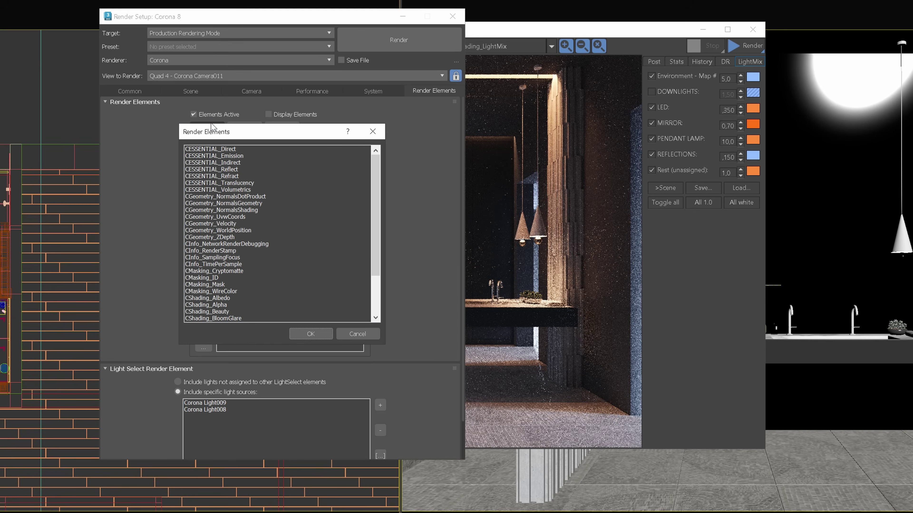
scroll(245, 309, down, 5)
double_click(237, 290)
double_click(234, 333)
text(REFLECTIONS)
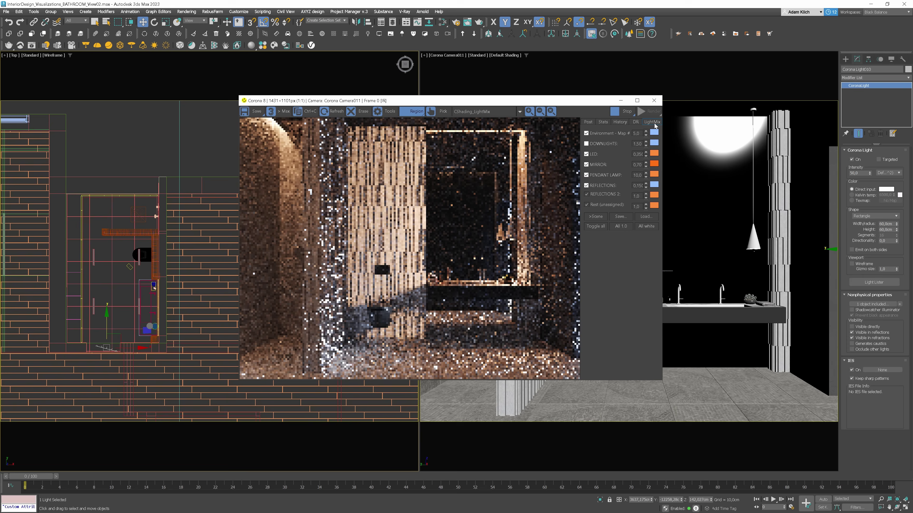
Copy the light blue colour of REFLECTIONS to REFLECTIONS 2 in the LightMix and set its multiplier to 0.10.
drag(654, 185, 657, 196)
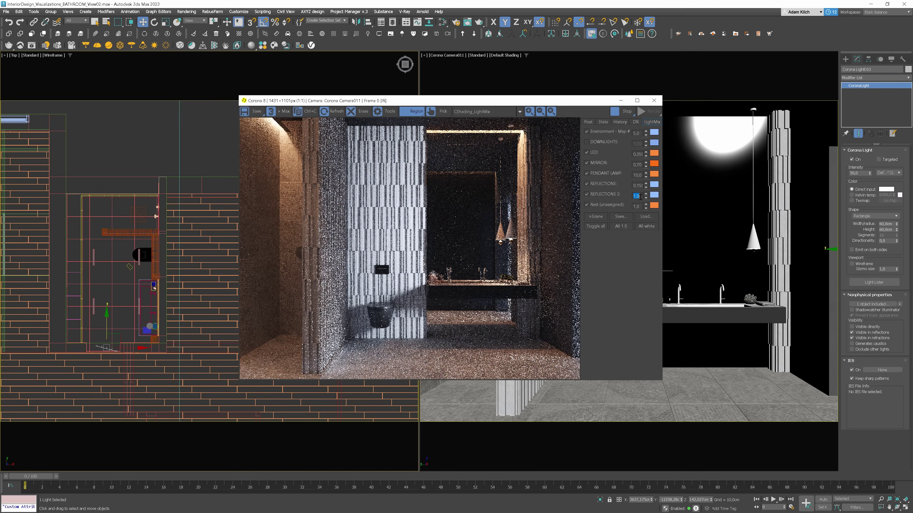
text(0,2)
key(Return)
text(0,1)
key(Return)
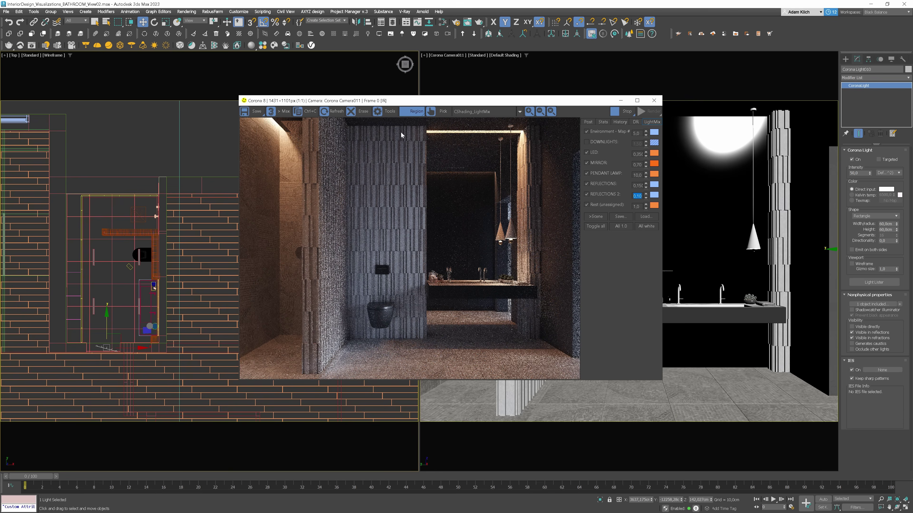
Compare the toilet wall with REFLECTIONS 2 off and on inside a temporary render region, and clear the region.
drag(437, 127, 330, 344)
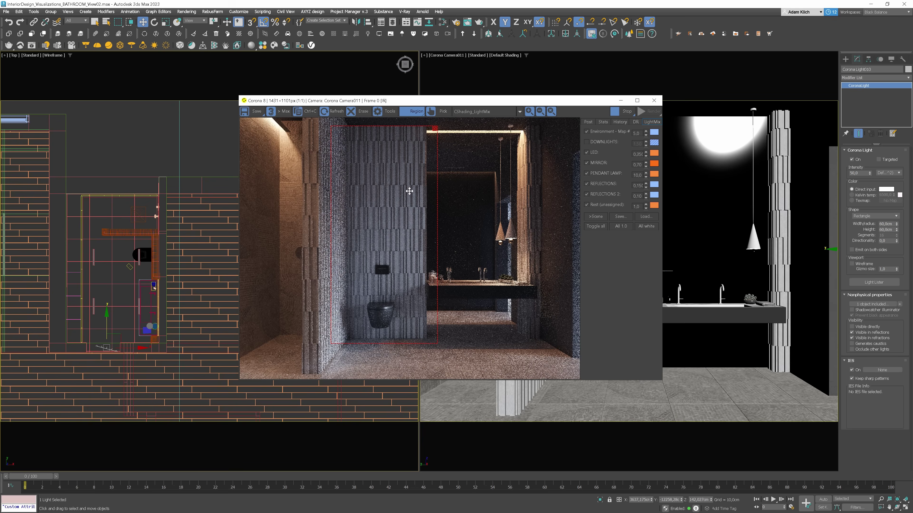
click(592, 195)
click(592, 195)
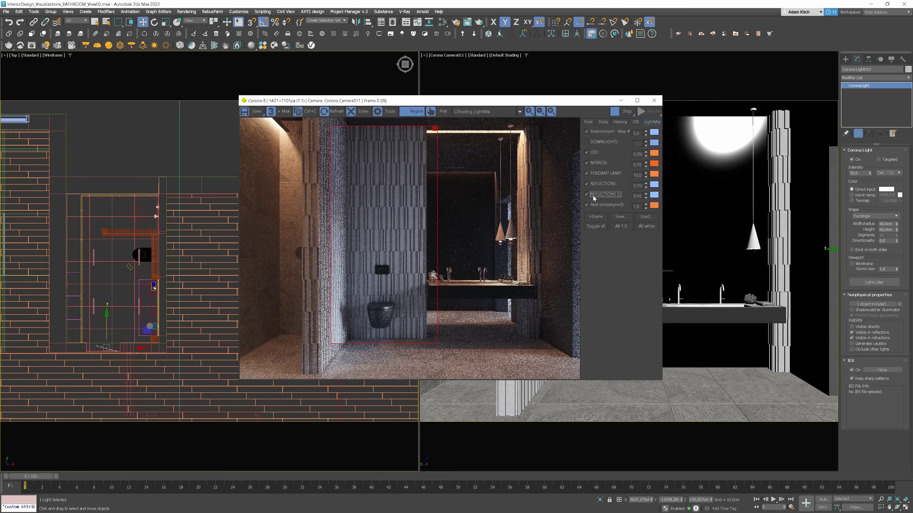
click(436, 131)
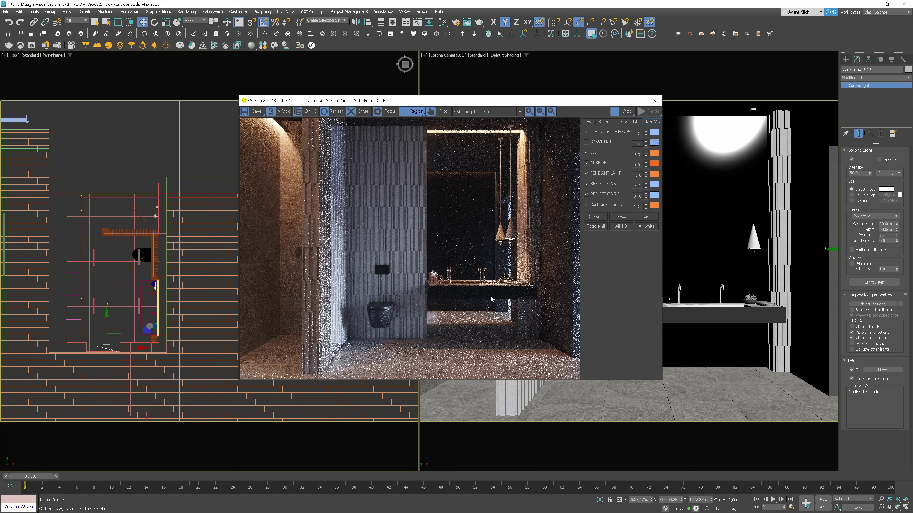
Stop the interactive render and clone the doorway light as an independent copy slightly further into the bathroom.
click(626, 112)
shift+drag(113, 342, 115, 336)
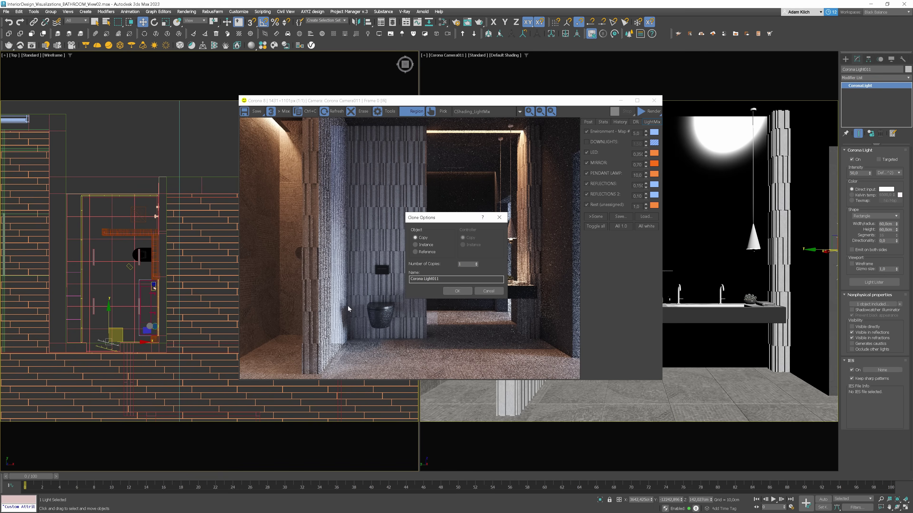
click(457, 291)
scroll(109, 341, up, 5)
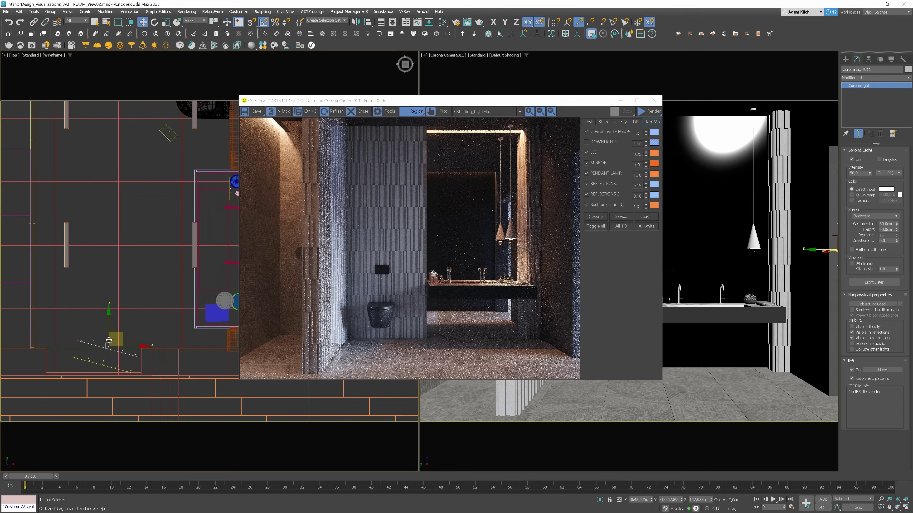
Turn the copied light about 65° in the top view, shift it inwards and resize it to 52.8 cm wide and 205.8 cm high.
key(e)
drag(133, 368, 135, 353)
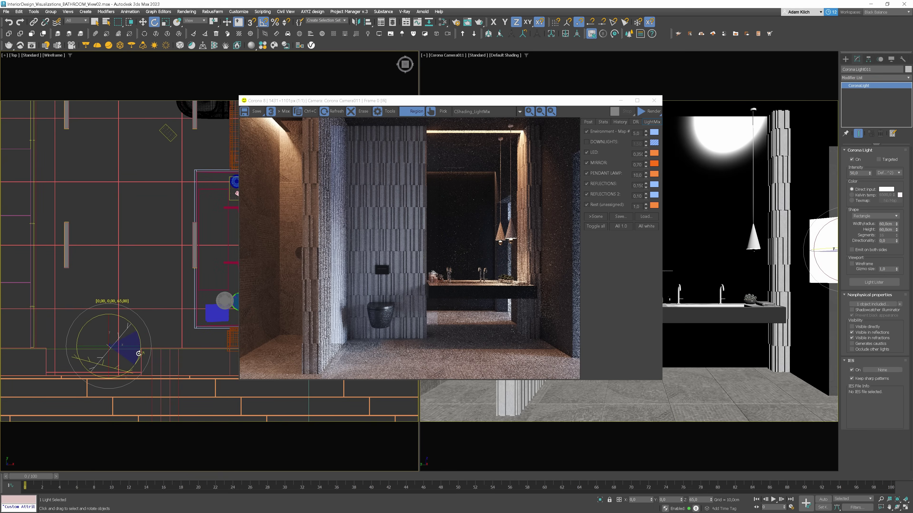
key(w)
drag(124, 331, 126, 318)
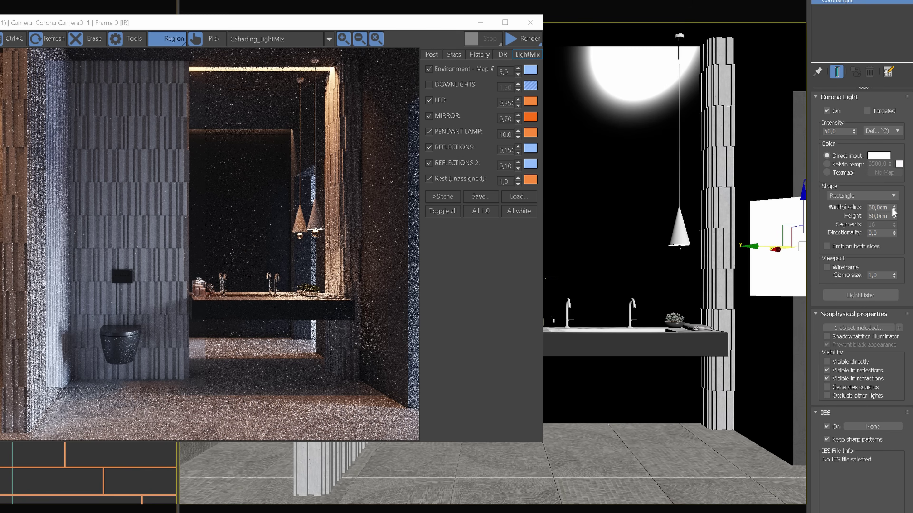
drag(896, 224, 881, 127)
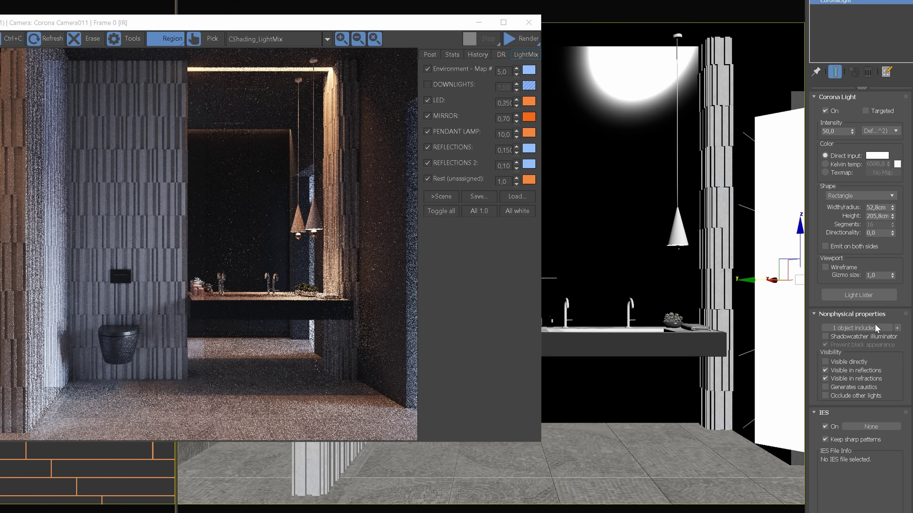
Replace Plane147 in the copied light's include list with the tall wall panels reflected in the mirror.
click(859, 328)
click(257, 190)
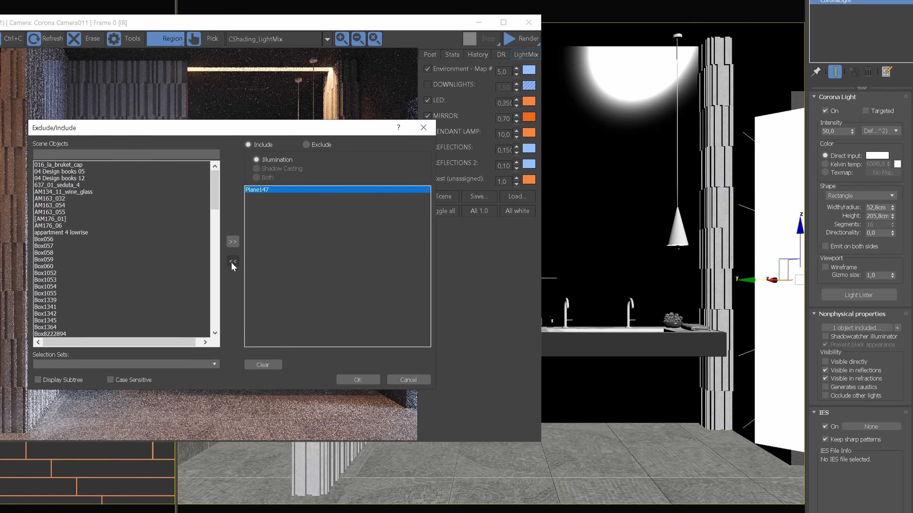
click(233, 262)
click(370, 384)
click(896, 328)
scroll(73, 260, up, 6)
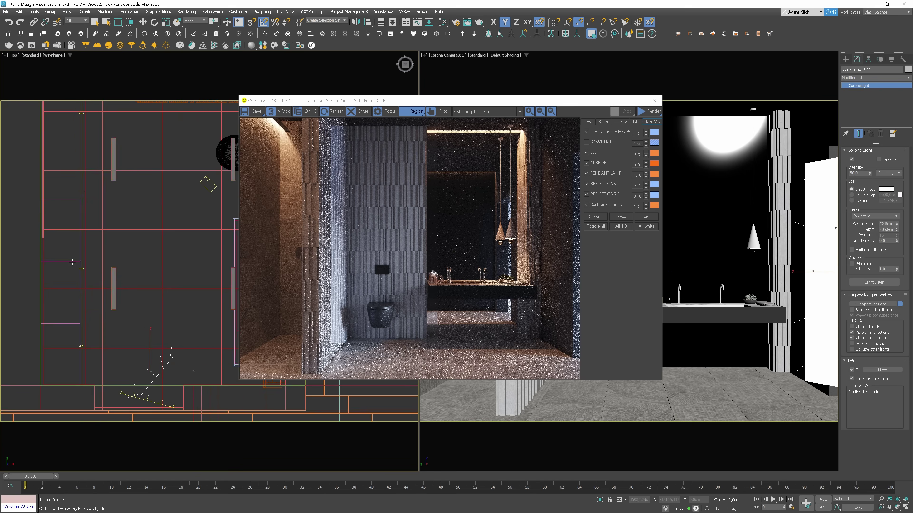
alt+middle_drag(72, 260, 77, 265)
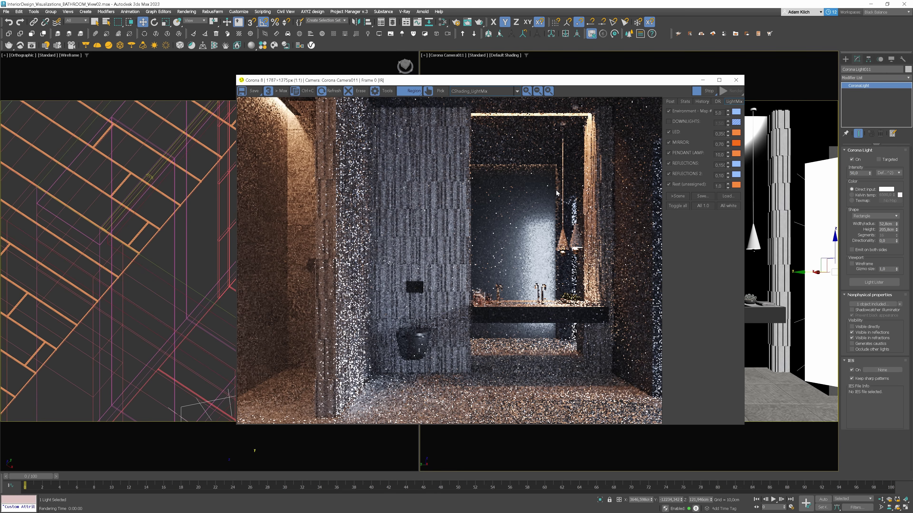
With the render region limited to the mirror reflection, set the light's height to 205.479 cm and raise it slightly.
drag(533, 287, 497, 336)
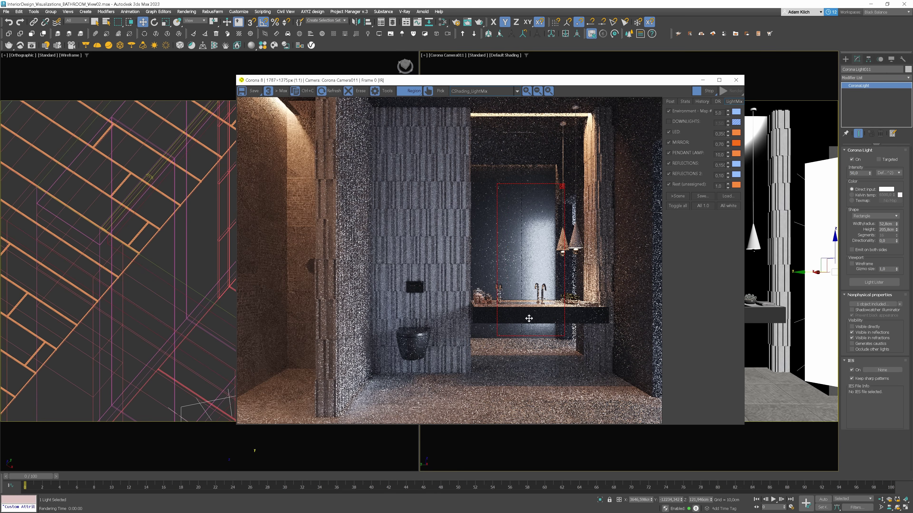
drag(896, 229, 898, 232)
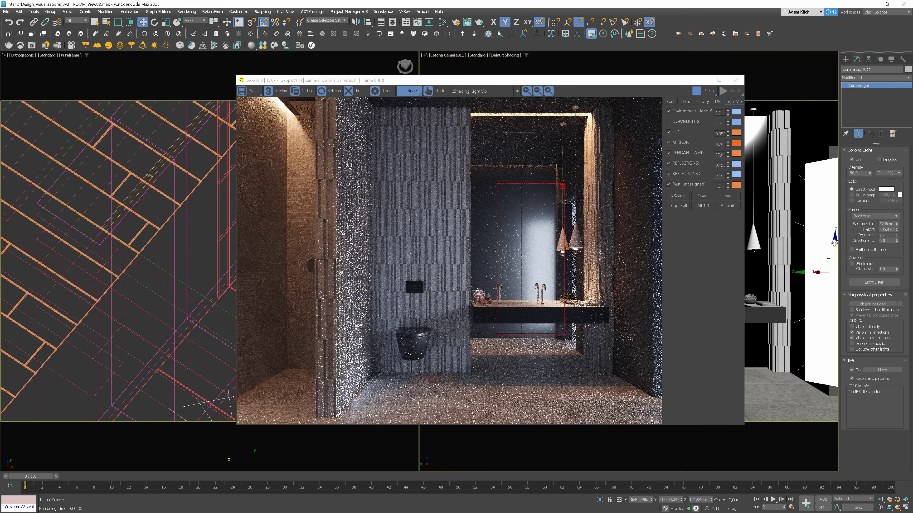
drag(835, 245, 834, 241)
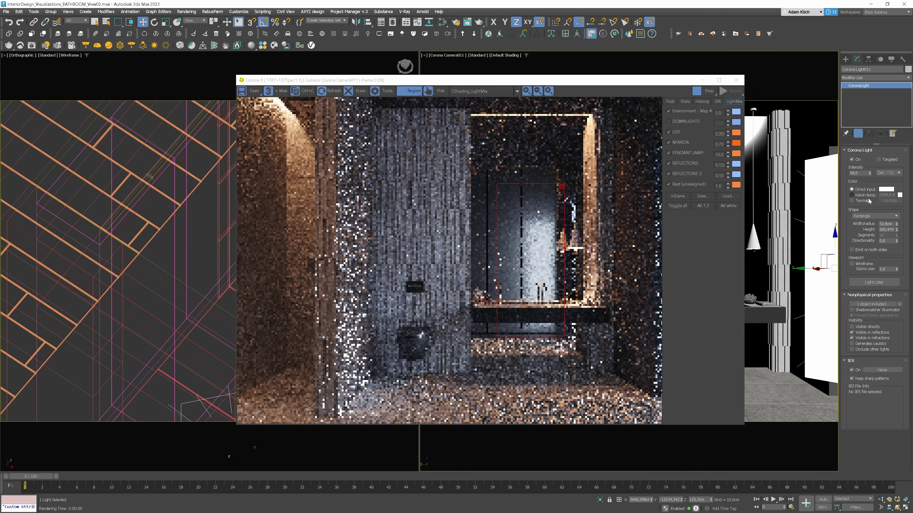
Lower the copied light's intensity to 10 after trying 20.
double_click(855, 173)
text(20)
key(Return)
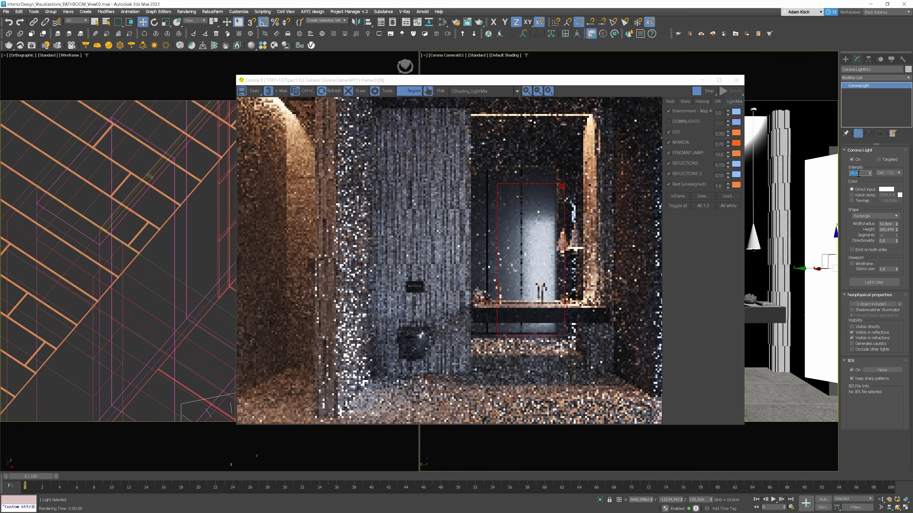
text(10)
key(Return)
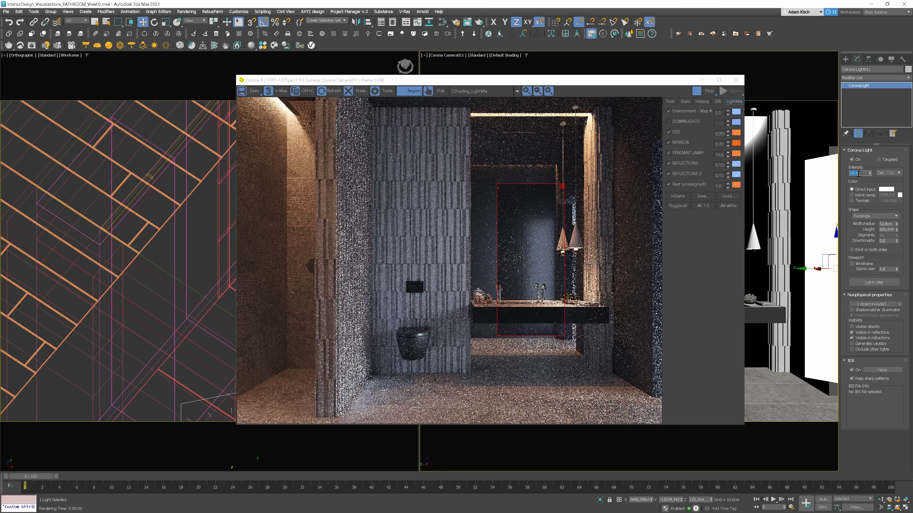
Move the copied light slightly further into the room in the top view and rotate it more towards the reflected panels.
key(t)
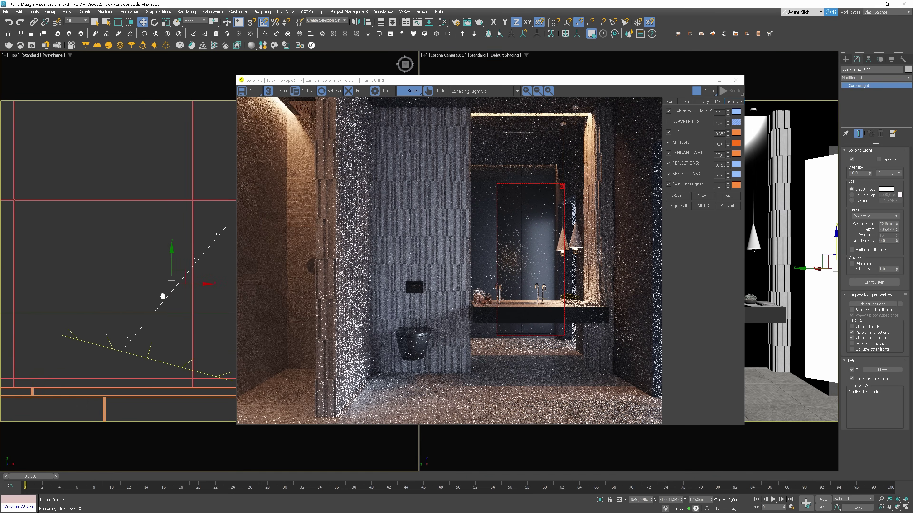
middle_drag(163, 296, 144, 285)
scroll(143, 284, down, 3)
drag(162, 268, 159, 262)
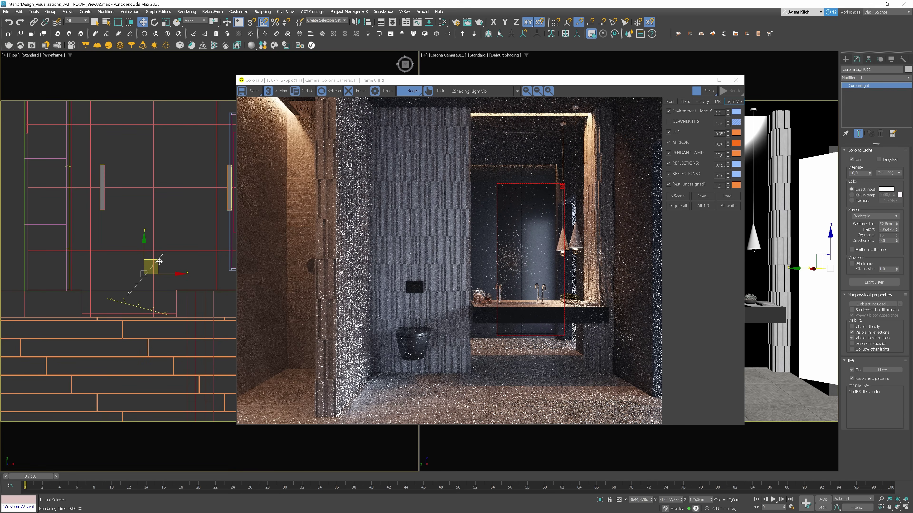
key(e)
Open the Environment multiplier in the LightMix for editing.
double_click(717, 112)
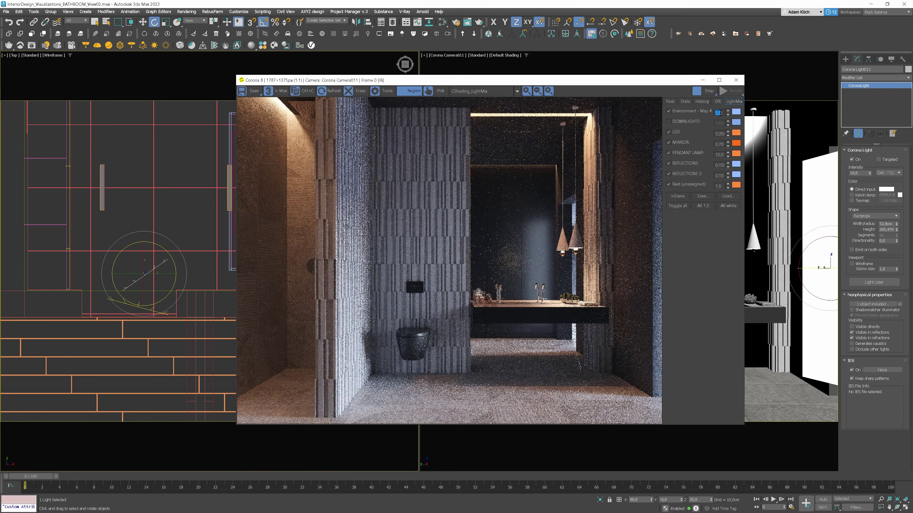